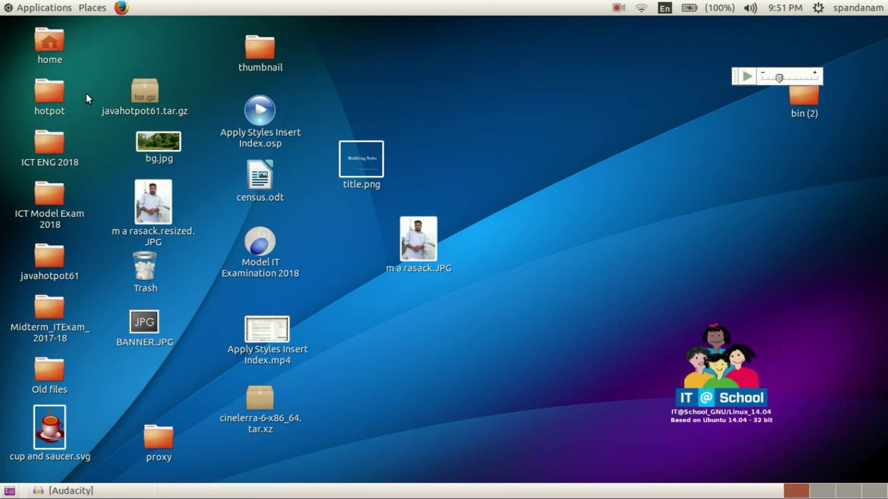
# Launch GIMP Image Editor from the Graphics section of the applications menu
pyautogui.click(46, 8)
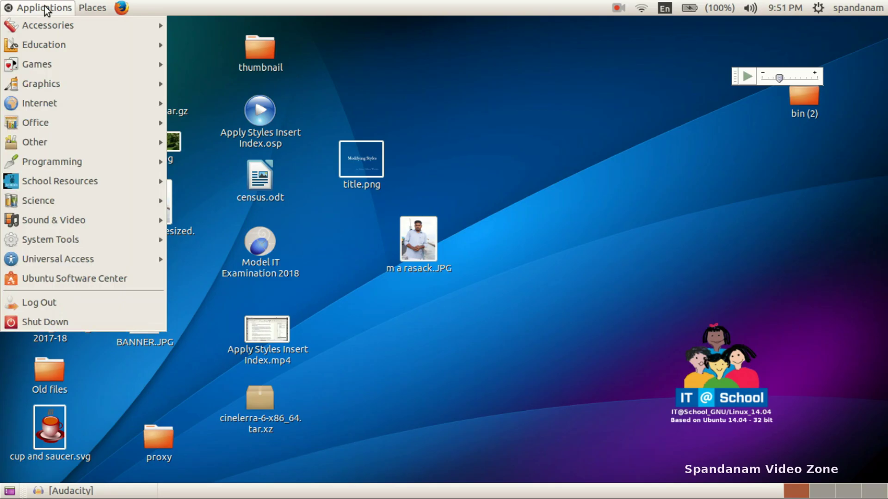
pyautogui.moveTo(67, 82)
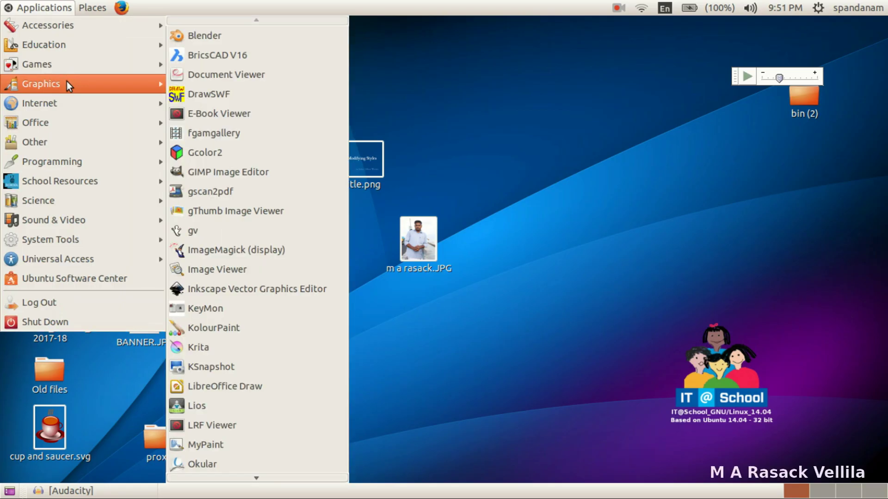
pyautogui.click(237, 174)
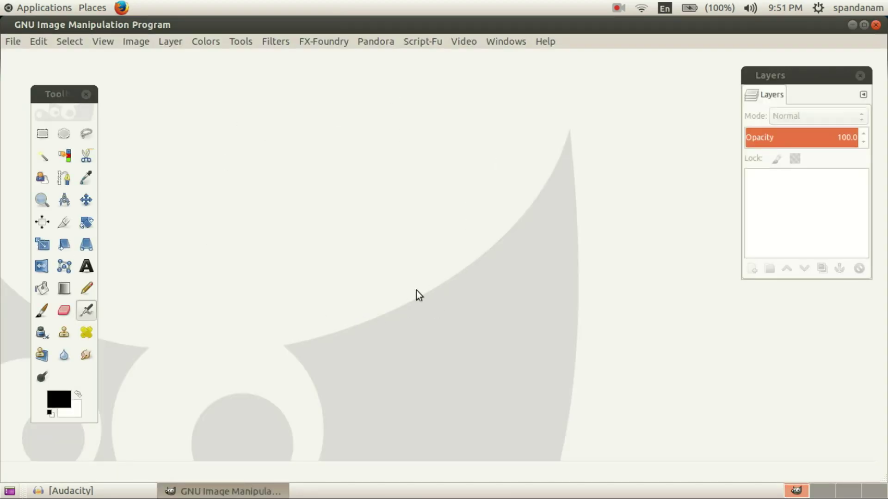
# Create a new 640×400 pixel image with no template, keeping px as the unit
pyautogui.click(9, 41)
pyautogui.click(20, 59)
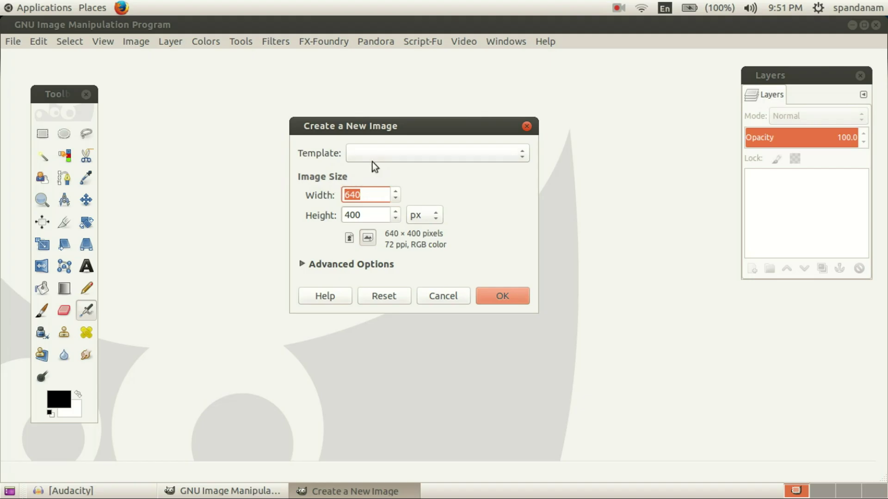
pyautogui.click(403, 156)
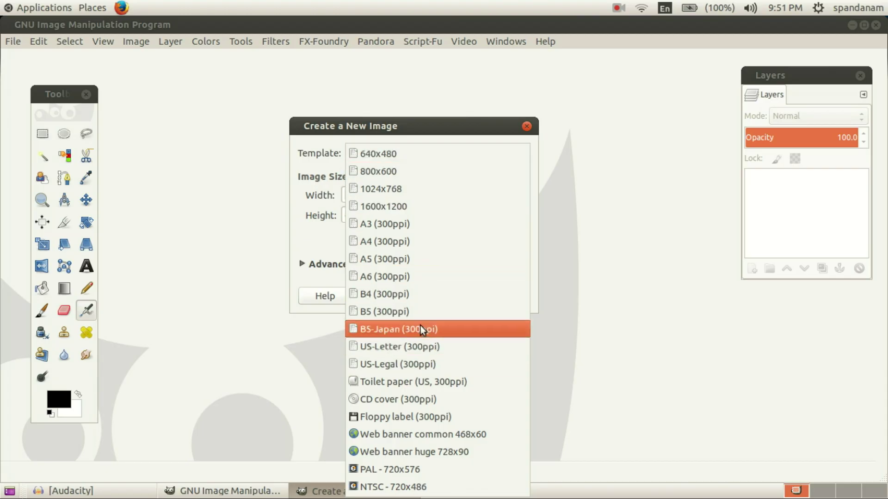
pyautogui.click(315, 229)
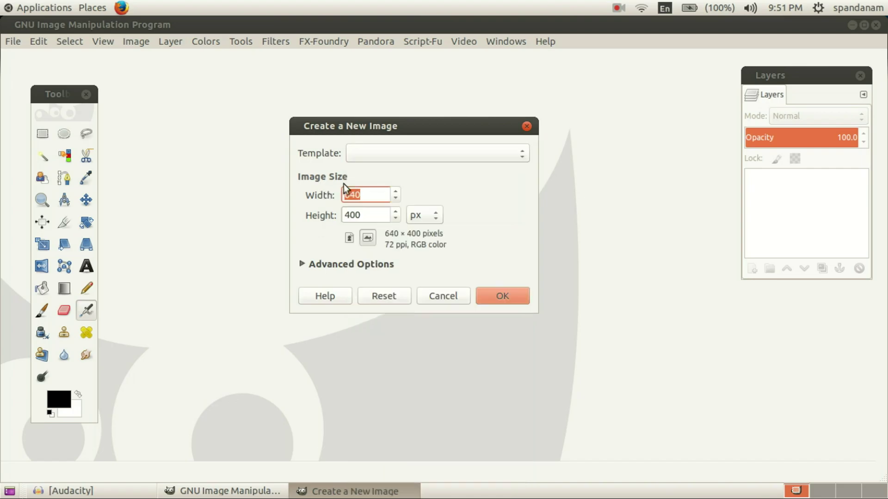
pyautogui.click(371, 196)
pyautogui.click(432, 218)
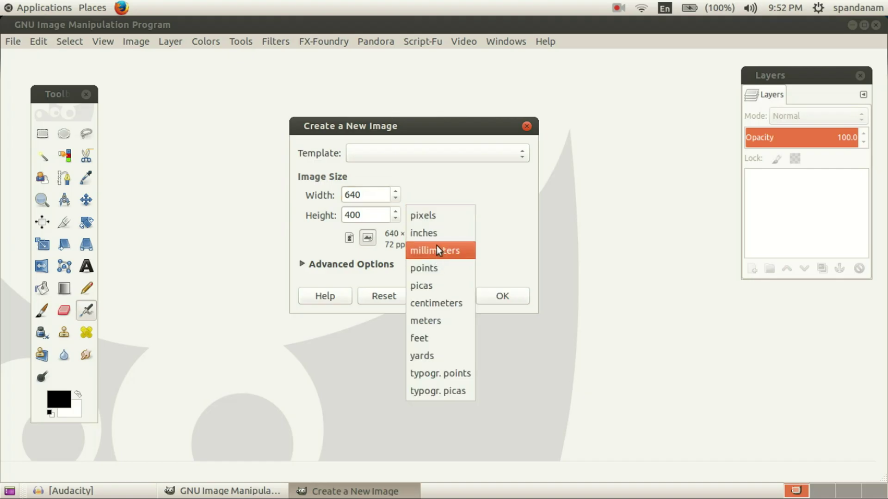
pyautogui.click(439, 188)
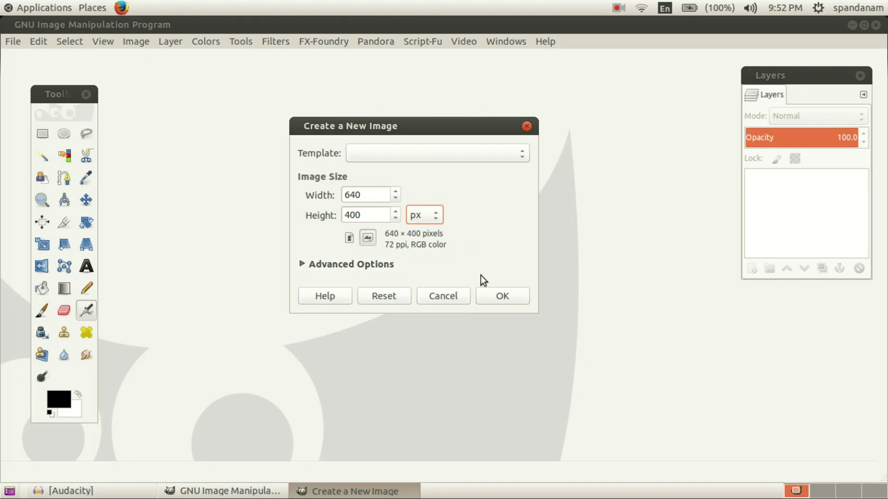
pyautogui.click(502, 297)
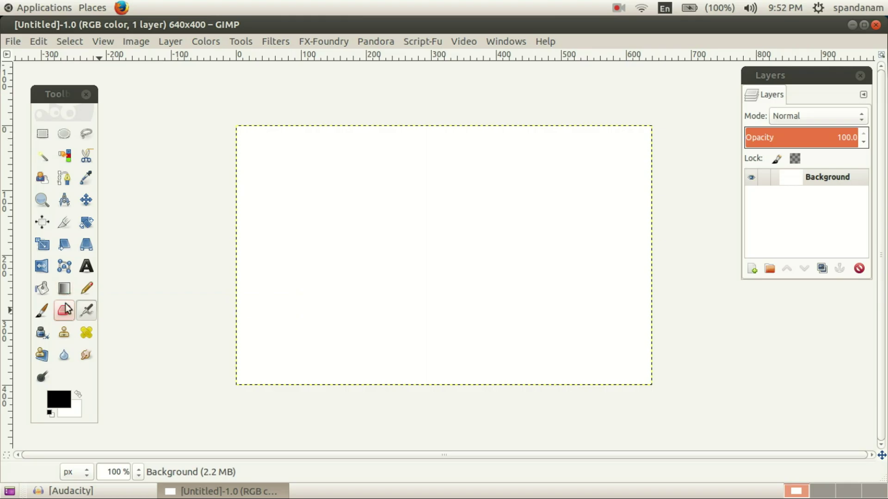
# Set the foreground colour to magenta (c50dd0)
pyautogui.click(62, 401)
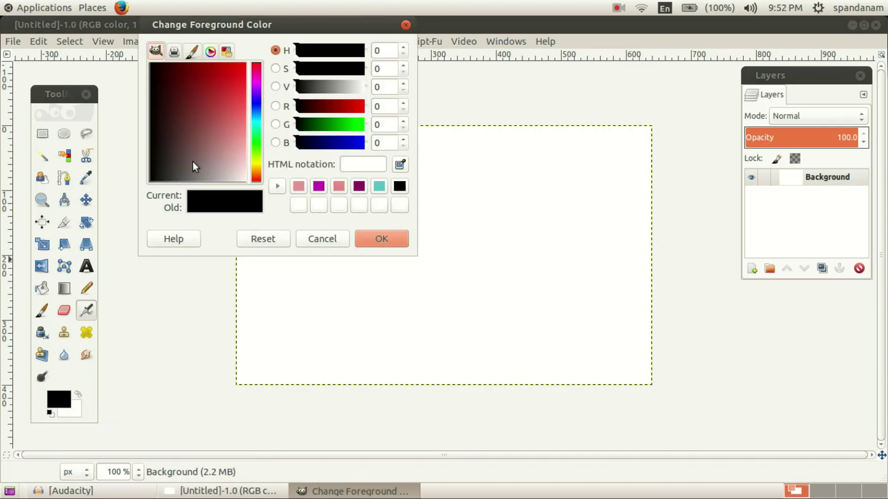
pyautogui.click(231, 126)
pyautogui.click(368, 245)
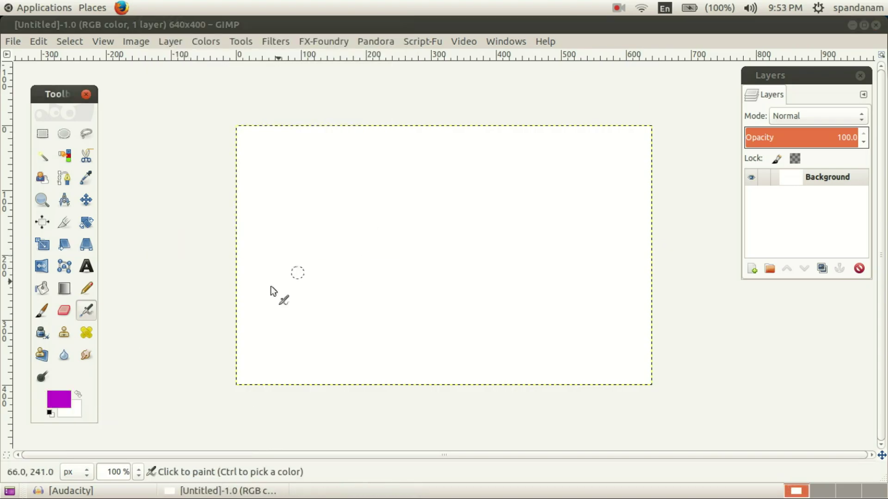
# Set the background colour to pale pink (dedbd4) and select the Blend tool
pyautogui.click(75, 407)
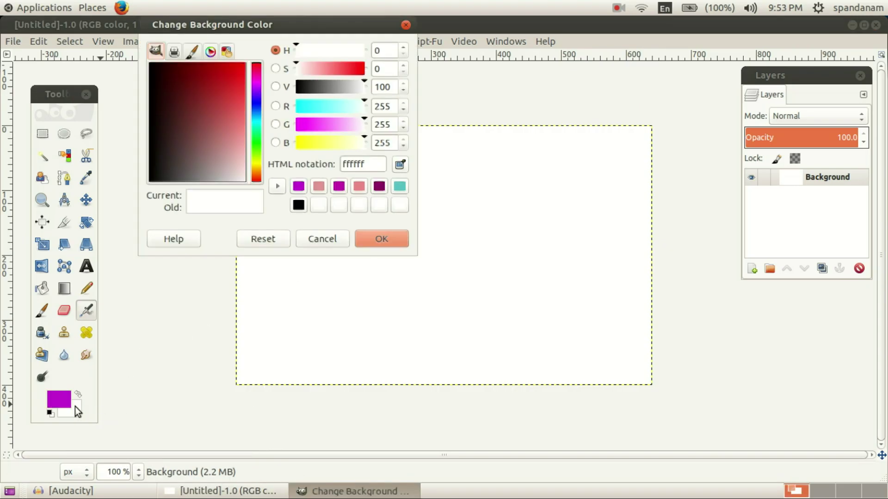
pyautogui.click(231, 162)
pyautogui.click(376, 243)
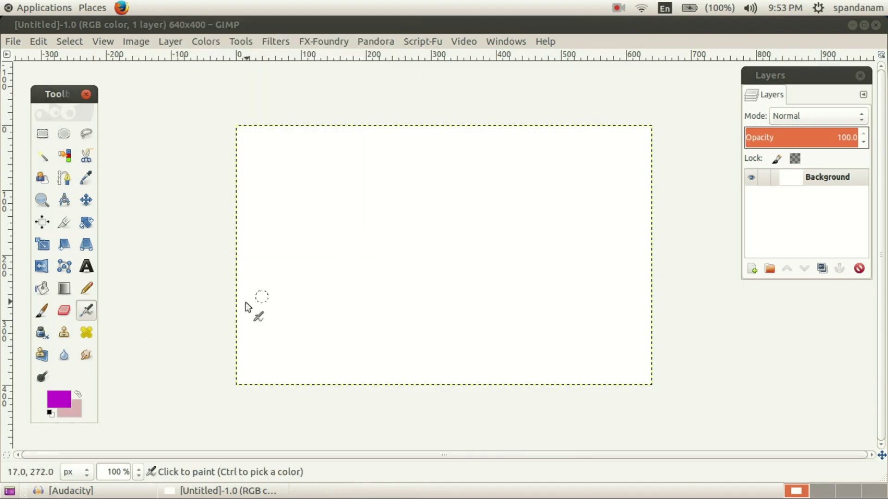
pyautogui.click(65, 289)
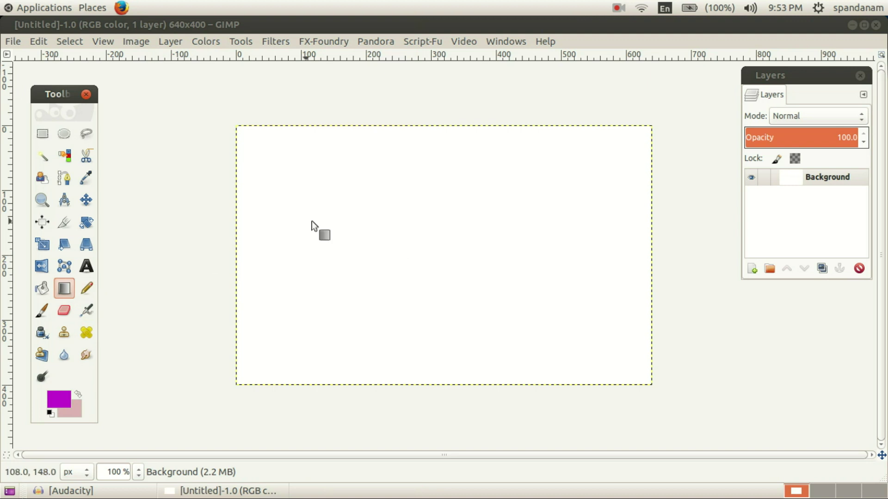
# Fill the canvas with a vertical magenta-to-pale-pink gradient, top to bottom
pyautogui.click(410, 134)
pyautogui.moveTo(410, 135); pyautogui.dragTo(417, 336)
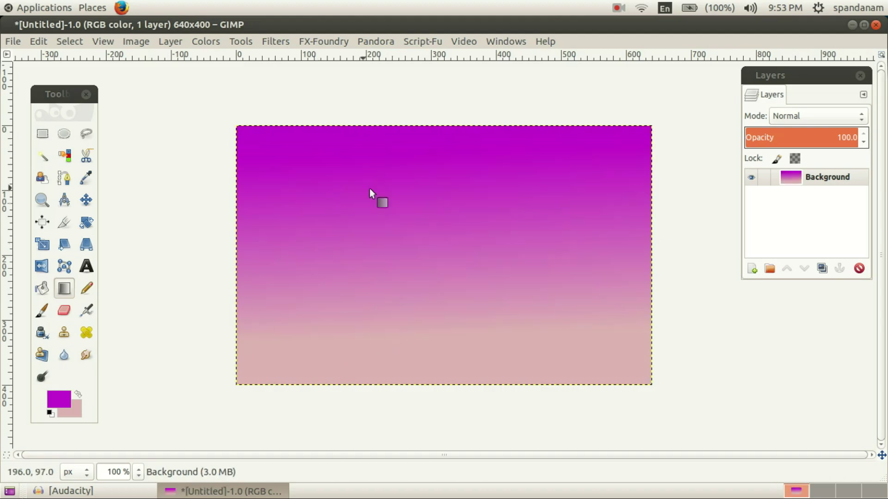
pyautogui.moveTo(66, 408); pyautogui.dragTo(142, 130)
pyautogui.moveTo(142, 131); pyautogui.dragTo(18, 54)
pyautogui.click(14, 42)
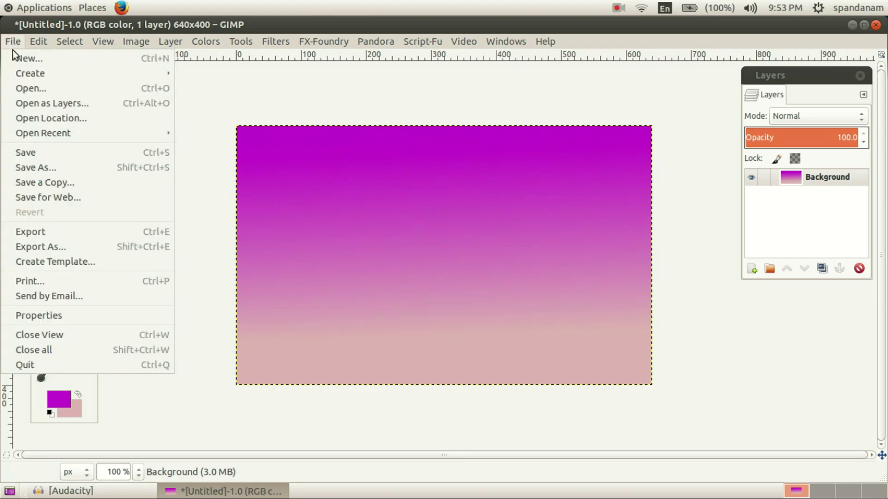
# Open ILO_logo.png from the spandanam > Students_Works_9 > 9L folder
pyautogui.click(24, 88)
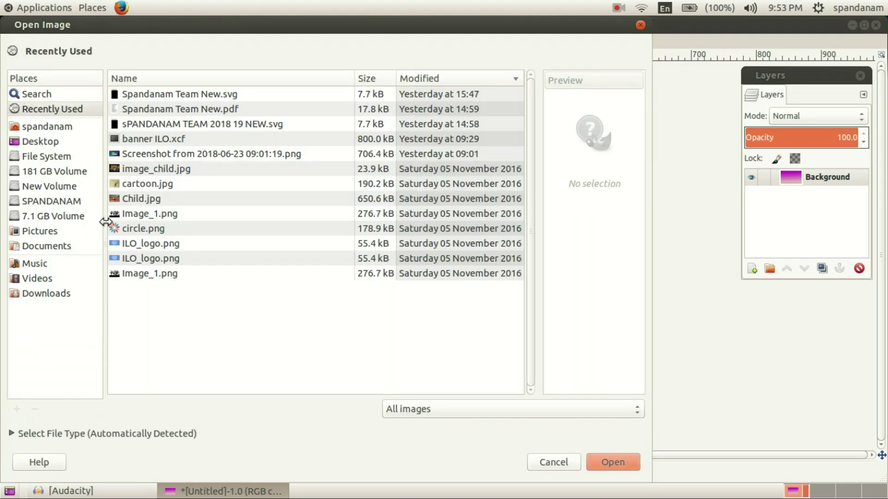
pyautogui.click(37, 126)
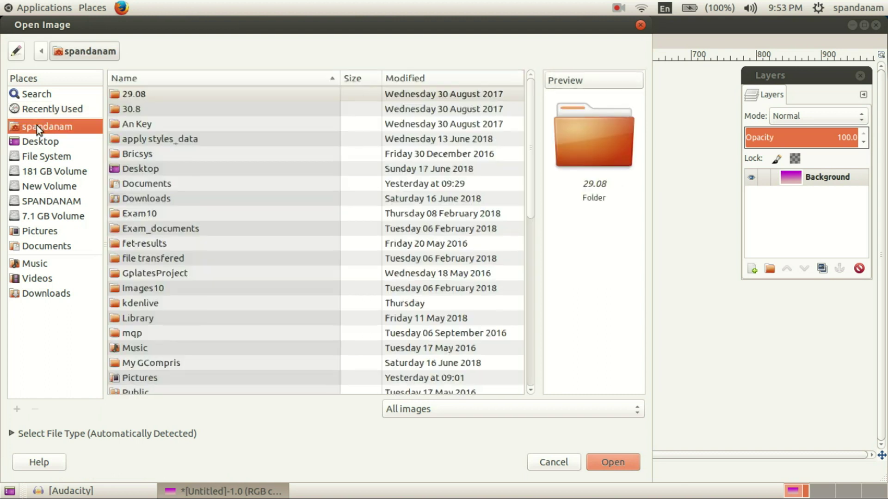
pyautogui.scroll(-5, 207, 311)
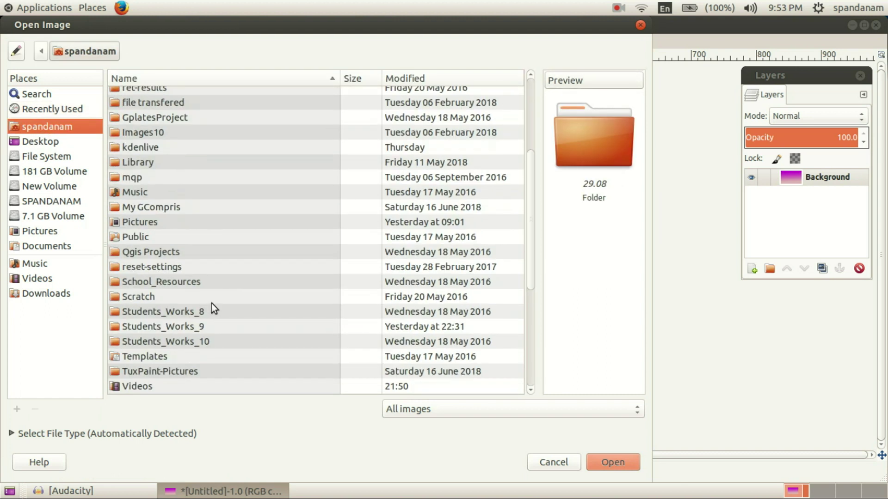
pyautogui.doubleClick(182, 327)
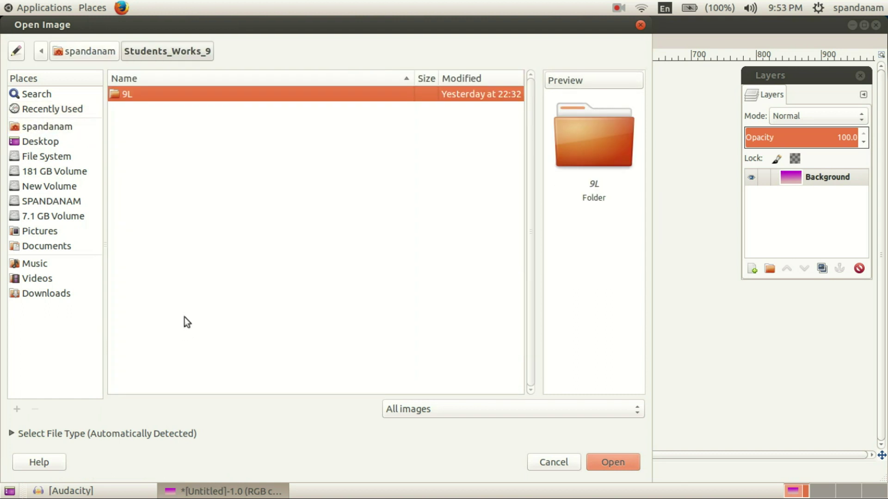
pyautogui.doubleClick(127, 95)
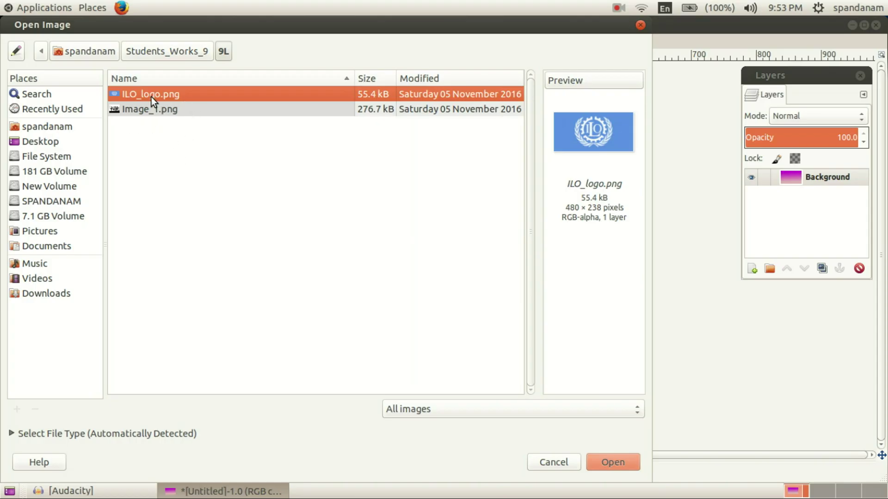
pyautogui.click(623, 466)
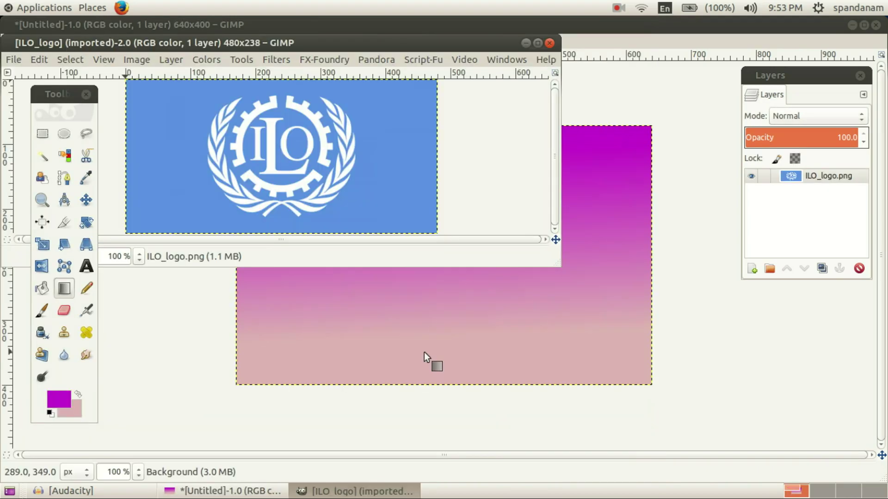
# Select the white ILO emblem in the logo image with Select by Color
pyautogui.moveTo(323, 43); pyautogui.dragTo(518, 323)
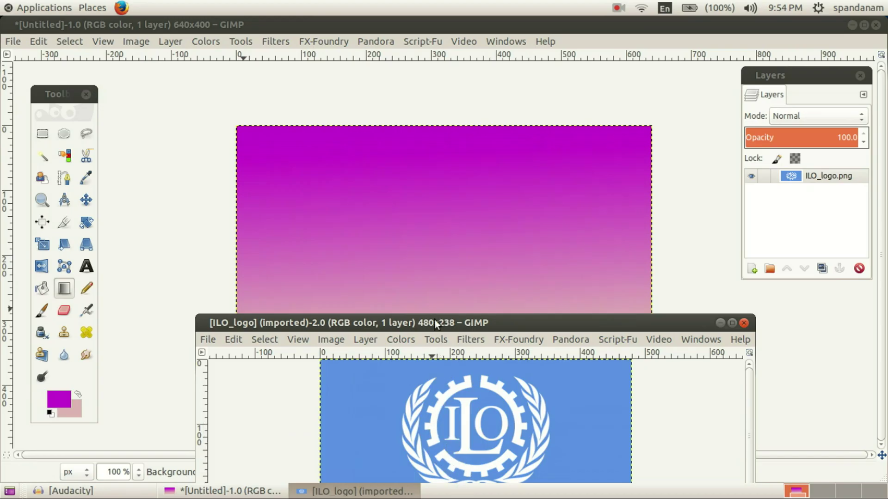
pyautogui.moveTo(425, 327); pyautogui.dragTo(389, 160)
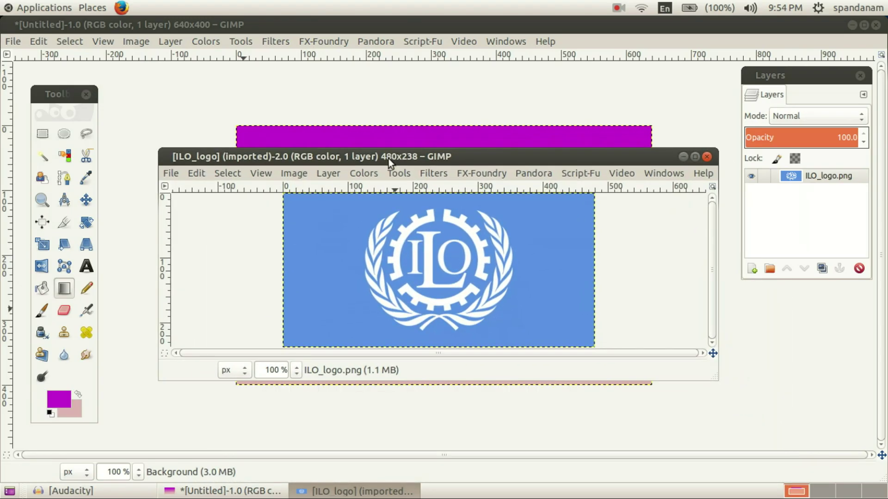
pyautogui.click(66, 156)
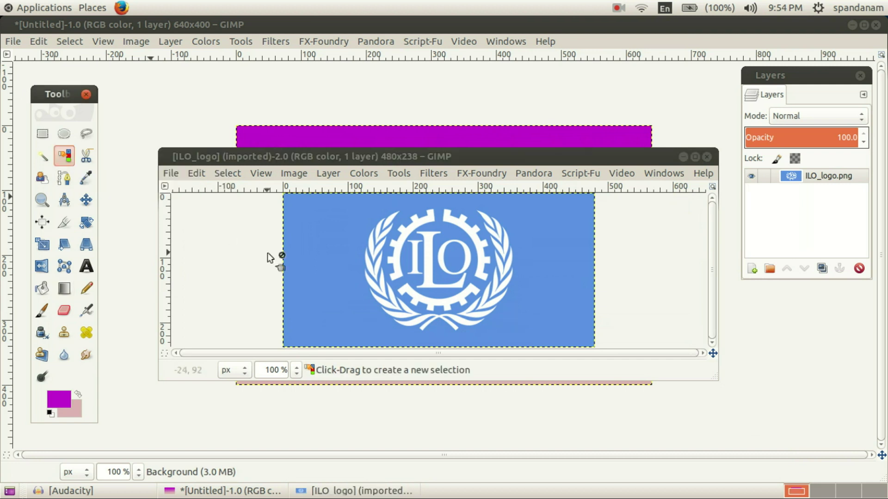
pyautogui.click(404, 232)
# Copy the selected emblem and bring the gradient poster back to the front
pyautogui.moveTo(387, 159); pyautogui.dragTo(372, 269)
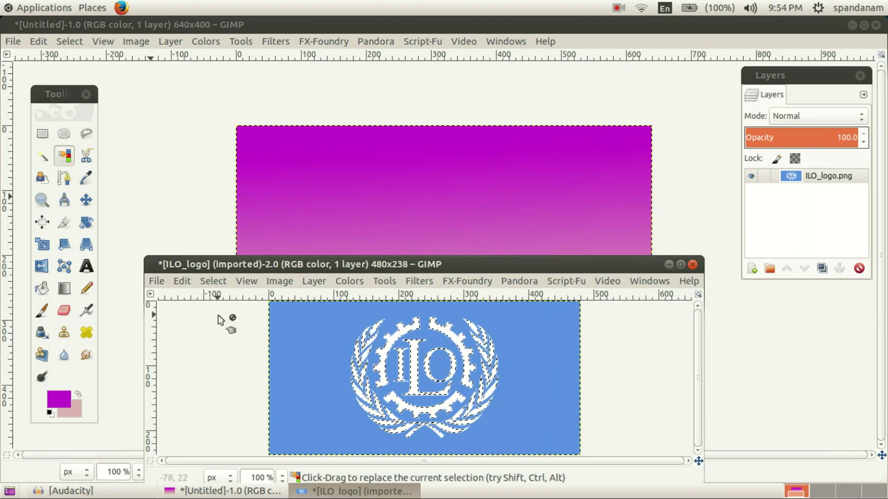
pyautogui.click(180, 282)
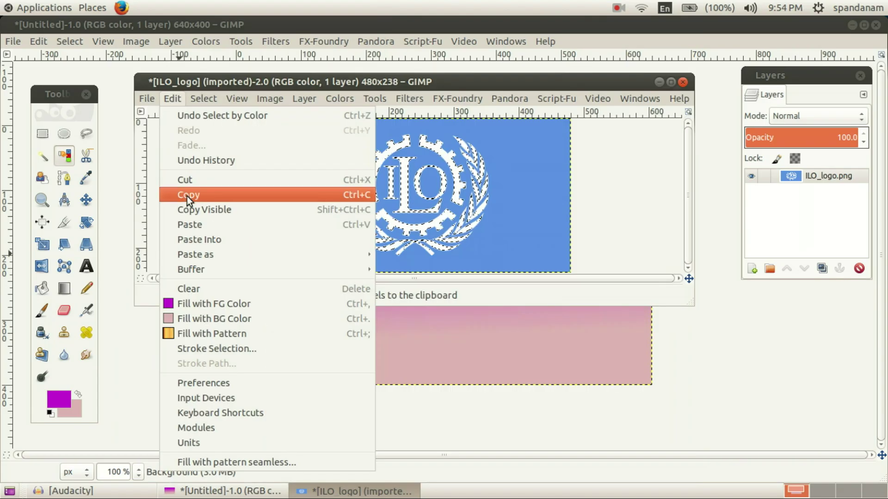
pyautogui.click(186, 196)
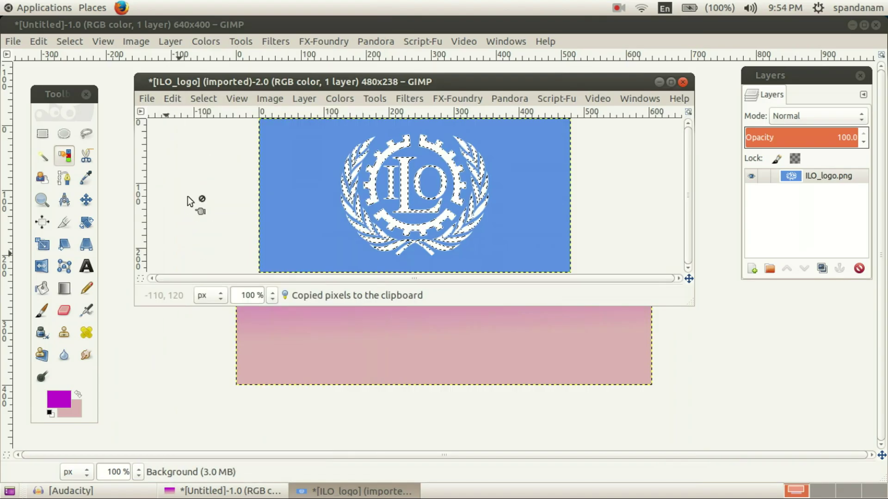
pyautogui.moveTo(555, 80); pyautogui.dragTo(574, 321)
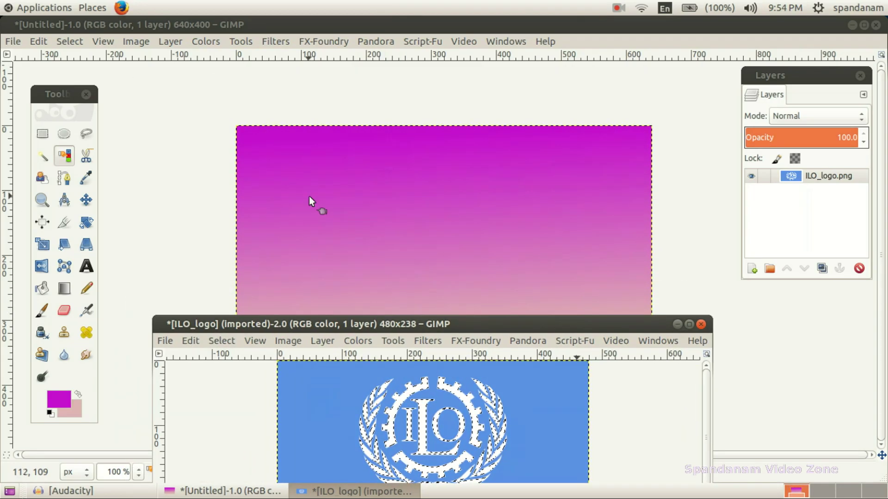
pyautogui.click(312, 89)
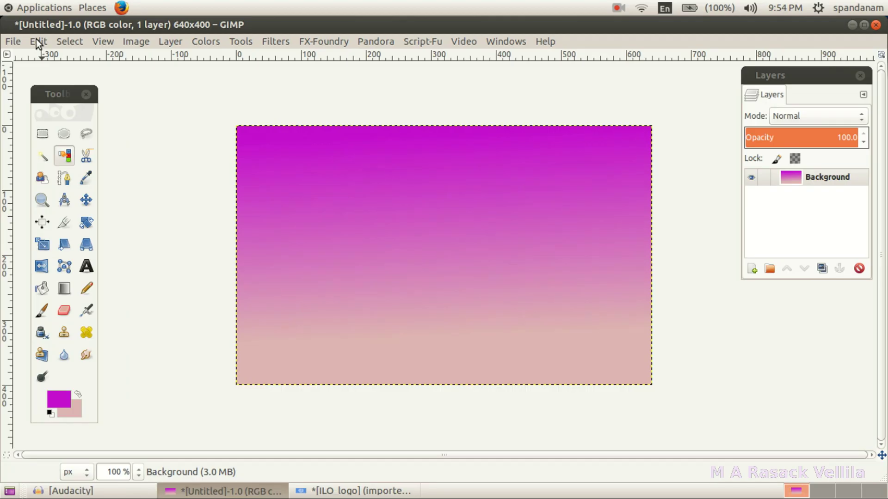
# Paste the copied ILO emblem onto the poster and anchor it to the Background
pyautogui.click(37, 40)
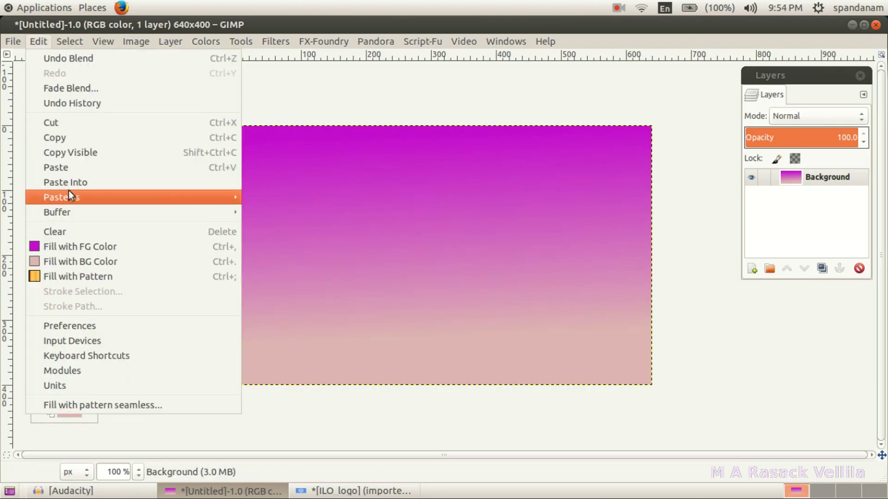
pyautogui.click(59, 166)
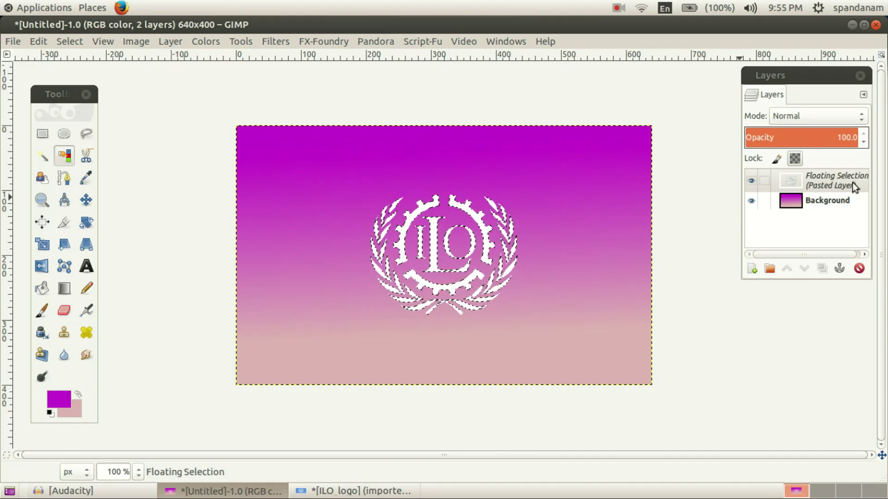
pyautogui.moveTo(797, 83); pyautogui.dragTo(749, 94)
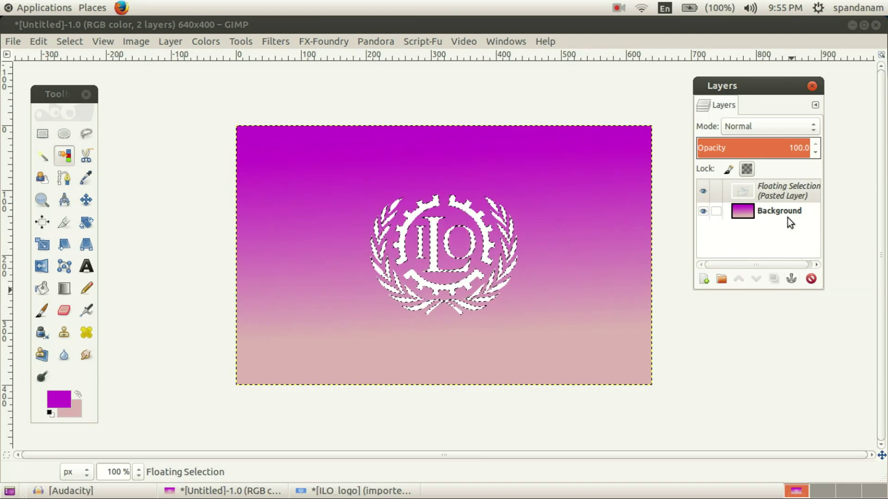
pyautogui.click(794, 282)
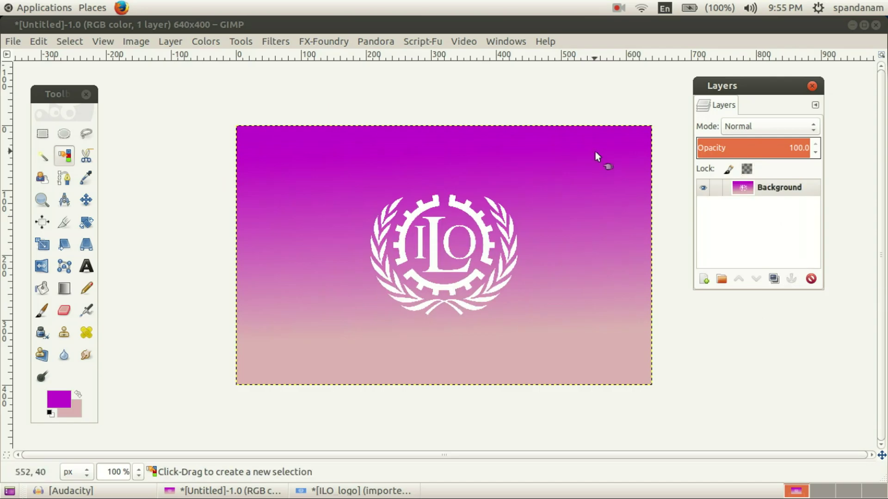
# Shift the Background layer up and left using the Move tool (M)
pyautogui.press('m')
pyautogui.moveTo(437, 263); pyautogui.dragTo(333, 244)
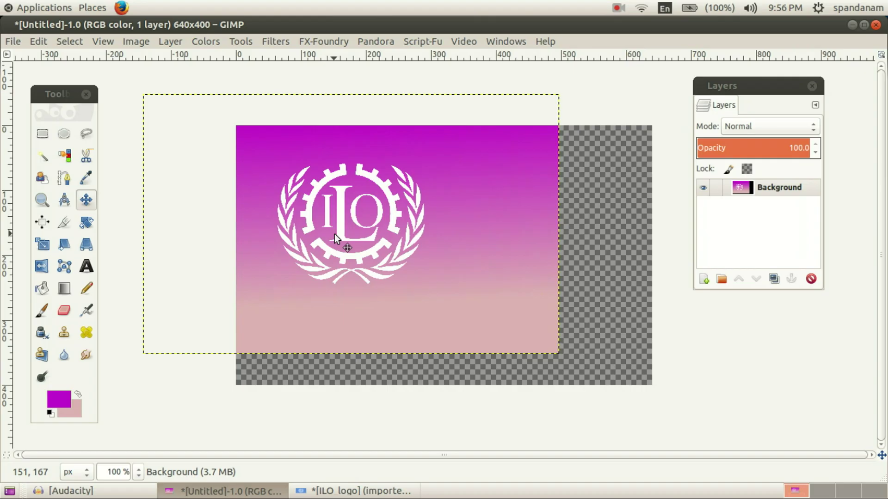
# Undo the layer move and the Select by Color selection, restoring the full-canvas gradient
pyautogui.click(38, 41)
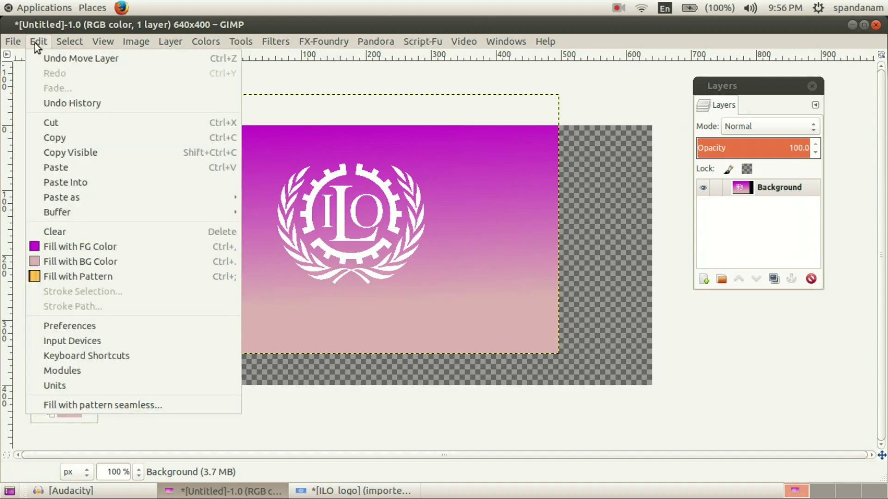
pyautogui.click(77, 58)
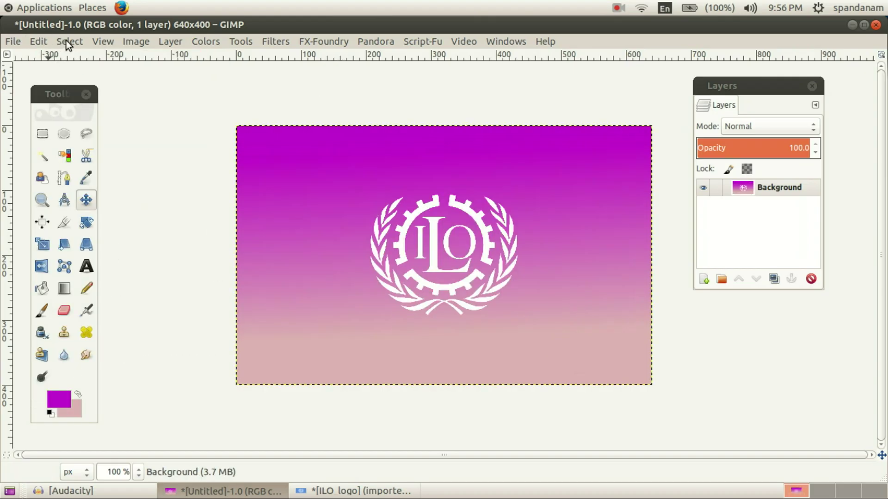
pyautogui.click(66, 40)
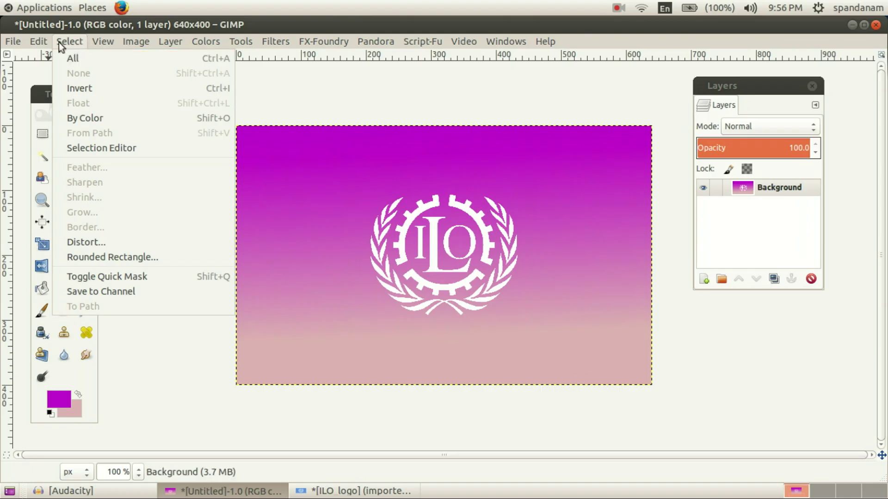
pyautogui.click(37, 59)
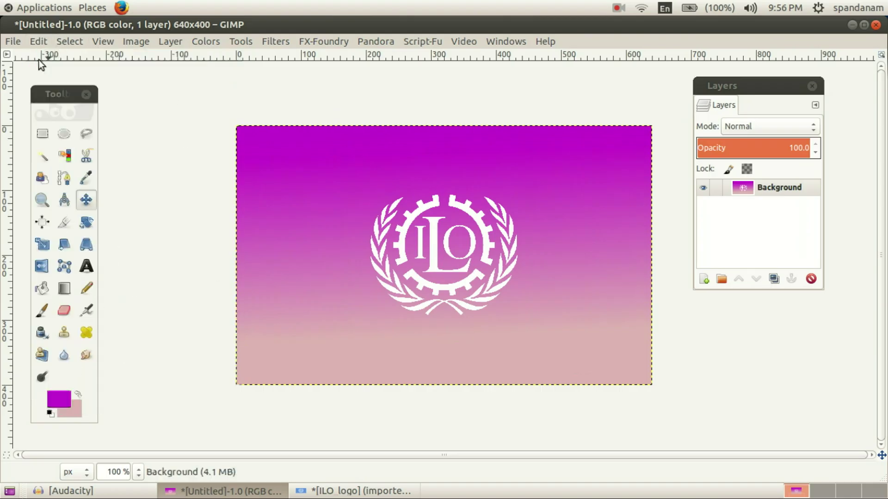
pyautogui.click(37, 40)
pyautogui.click(46, 57)
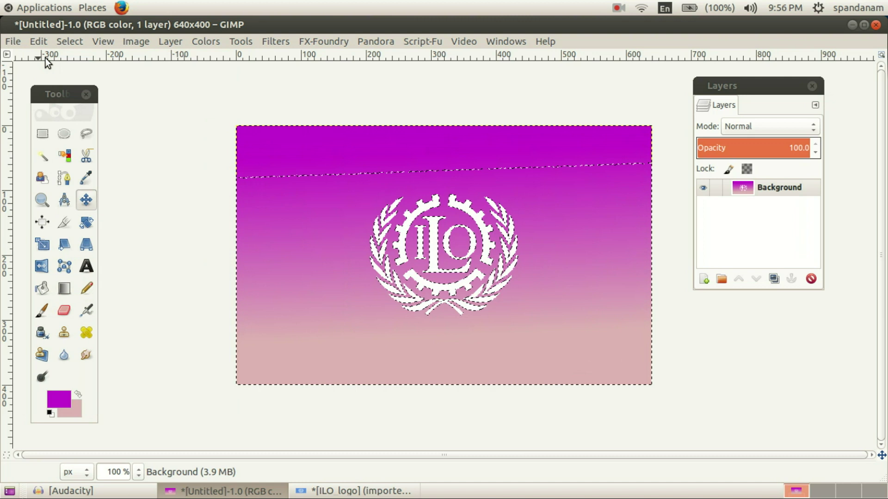
pyautogui.click(38, 41)
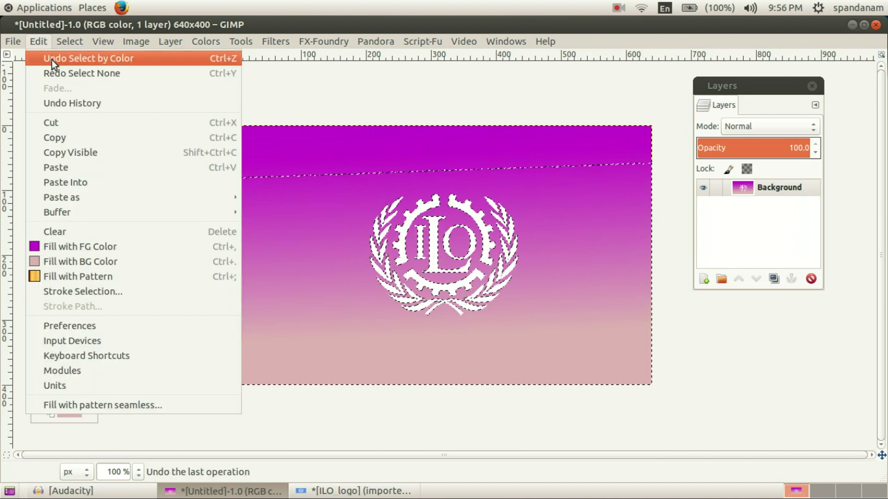
pyautogui.click(52, 60)
pyautogui.click(44, 40)
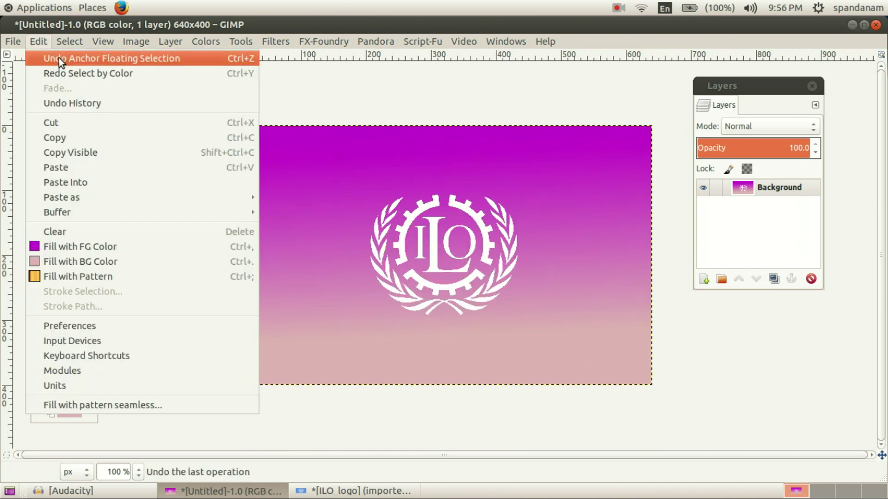
# Undo the anchor and turn the floating ILO logo into its own Pasted Layer
pyautogui.click(59, 57)
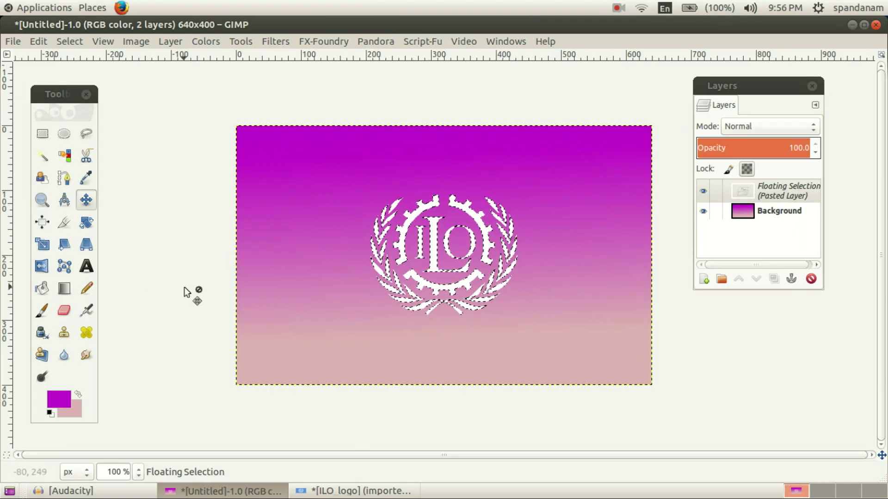
pyautogui.click(171, 41)
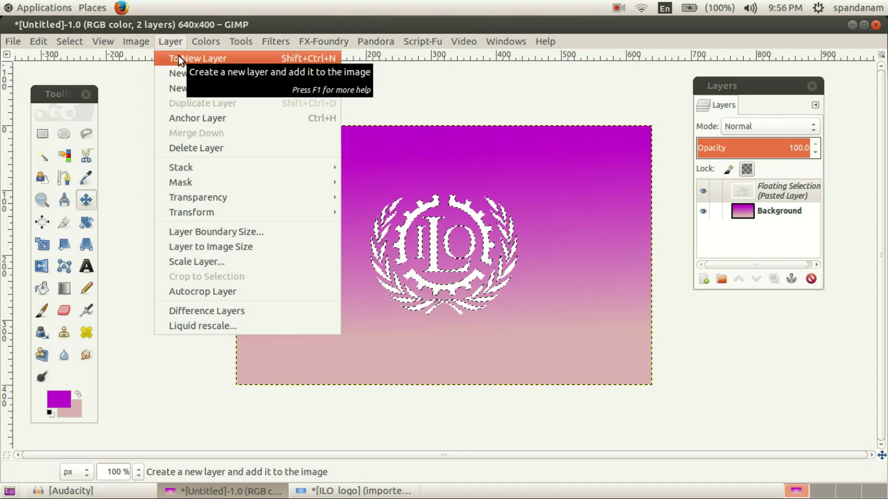
pyautogui.click(179, 57)
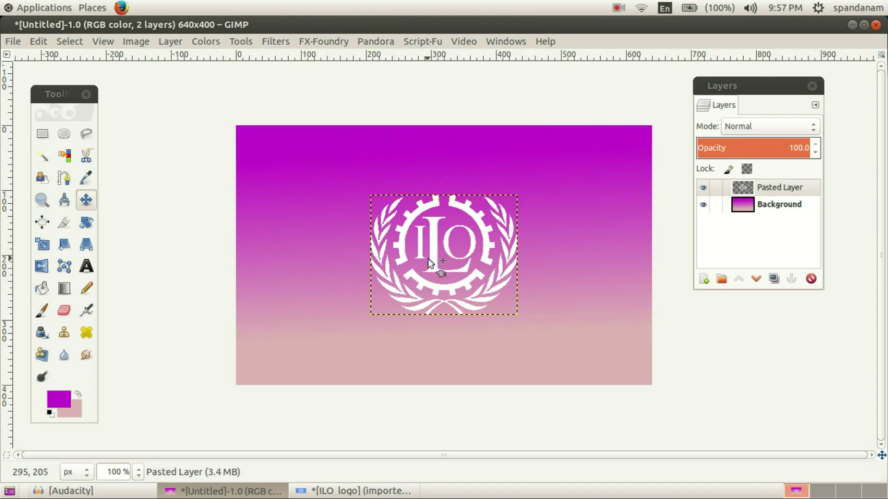
# Move the ILO logo to the poster's top-left corner and scale it to 139×105 px
pyautogui.moveTo(434, 257); pyautogui.dragTo(310, 195)
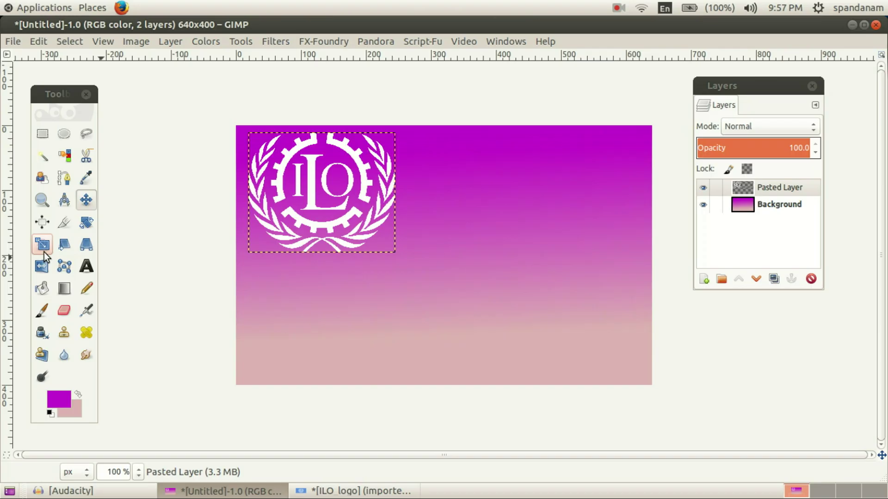
pyautogui.click(43, 248)
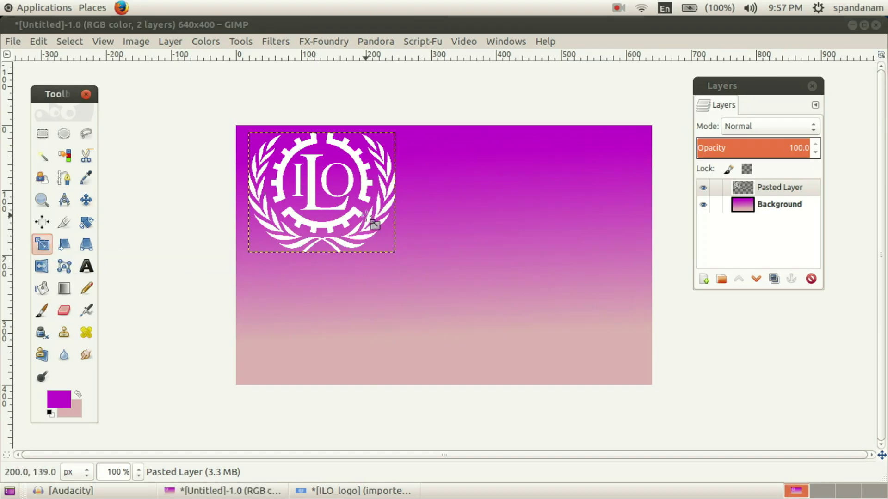
pyautogui.click(350, 216)
pyautogui.moveTo(399, 254); pyautogui.dragTo(338, 201)
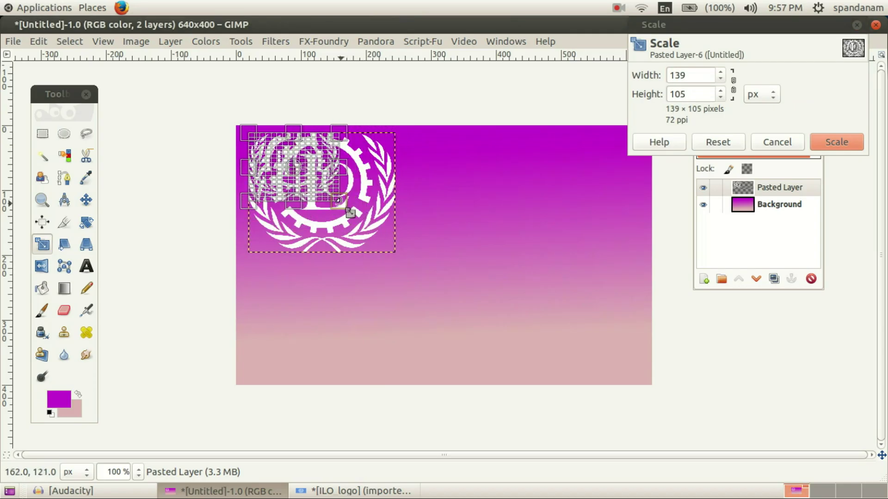
pyautogui.click(833, 141)
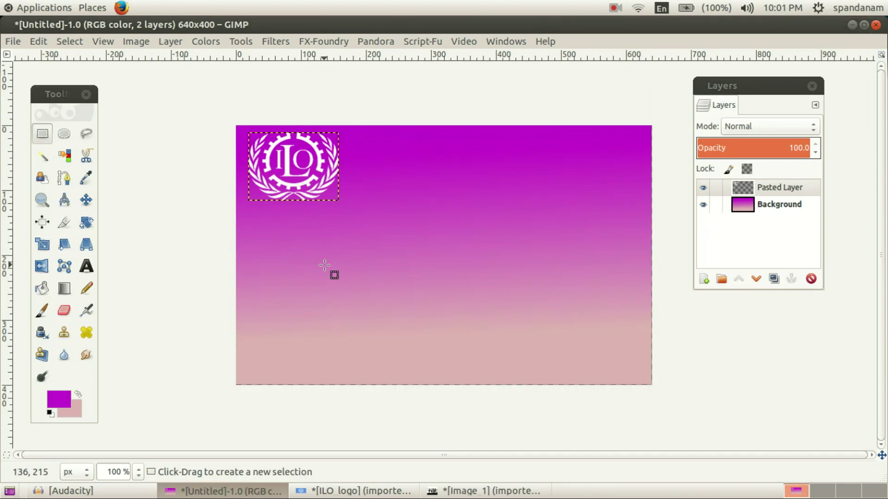
# Open Image_1.png, the children's silhouettes picture, in GIMP
pyautogui.click(15, 43)
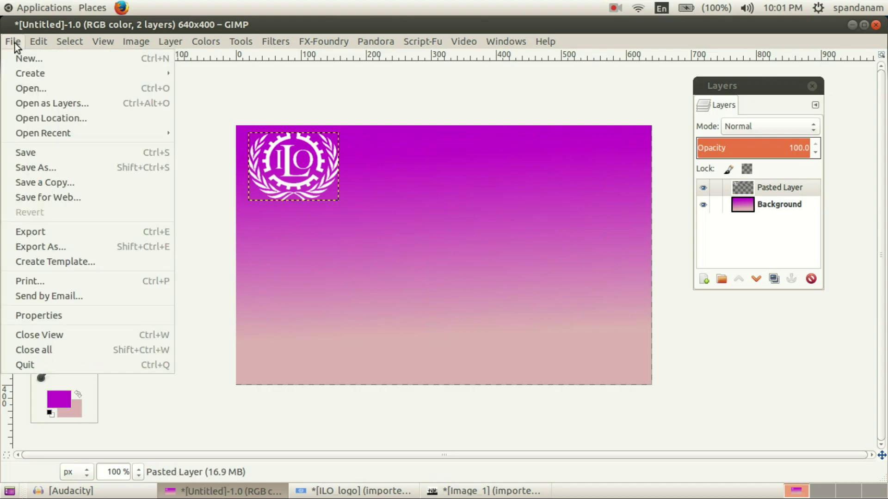
pyautogui.click(33, 93)
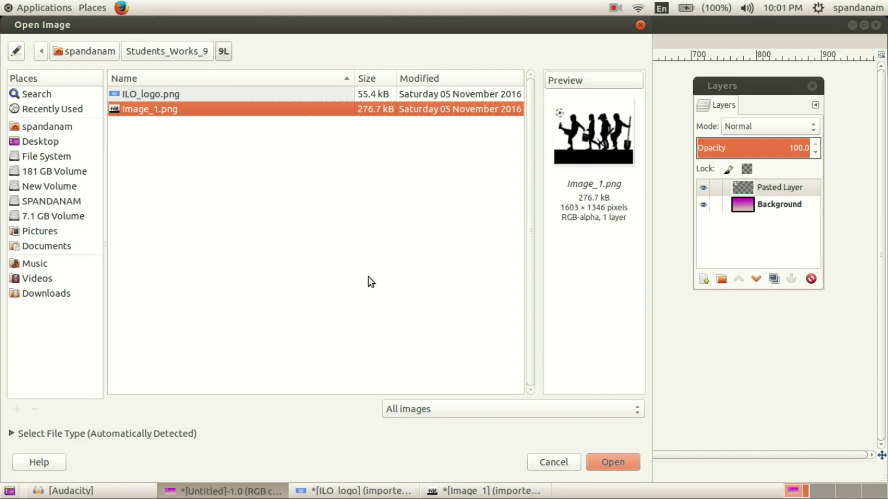
pyautogui.click(611, 466)
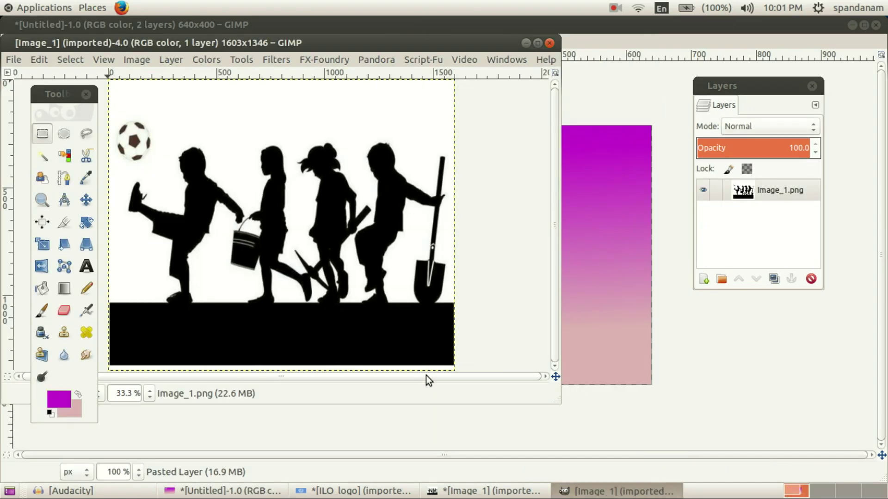
# Select the black children silhouettes and the football by colour
pyautogui.click(65, 156)
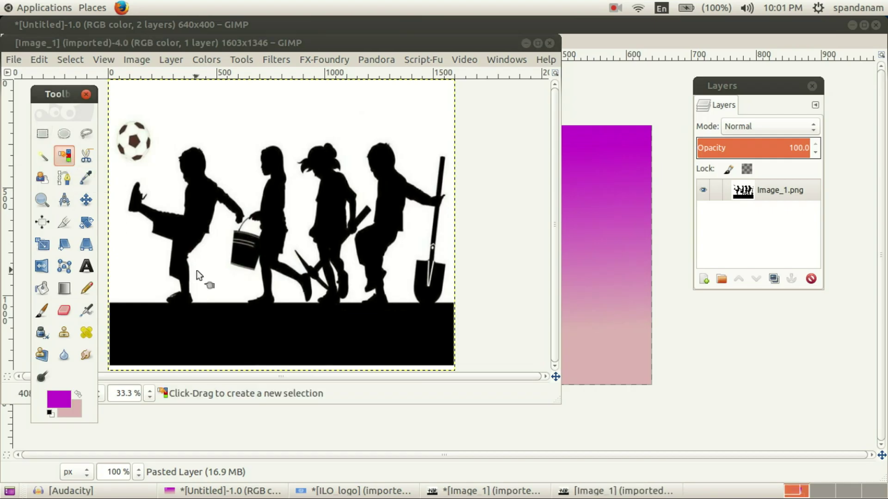
pyautogui.click(195, 196)
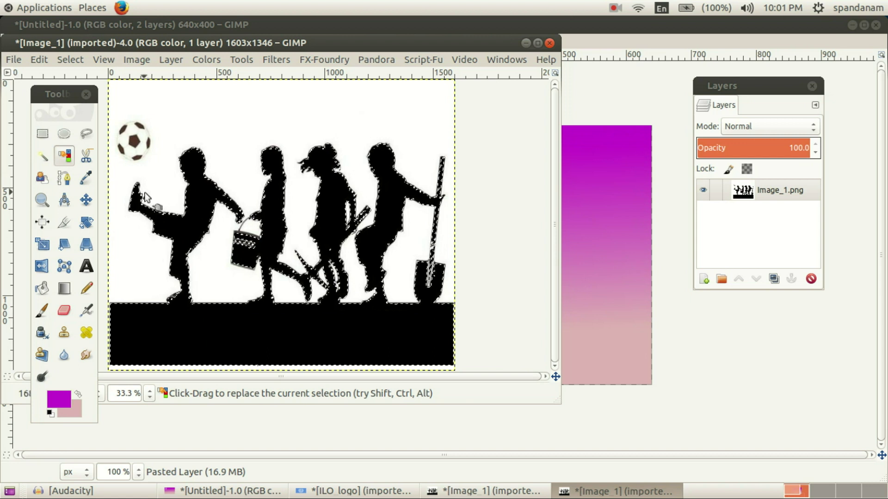
pyautogui.press('shift')
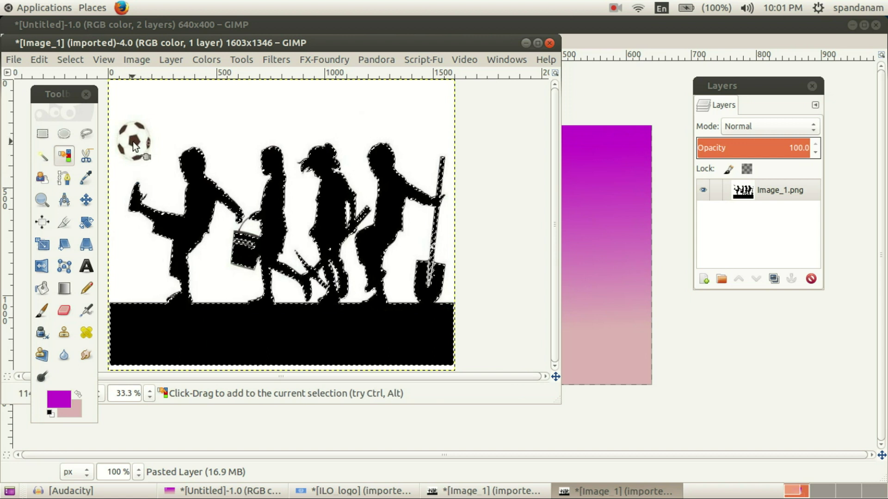
pyautogui.keyDown('shift'); pyautogui.click(133, 141); pyautogui.keyUp('shift')
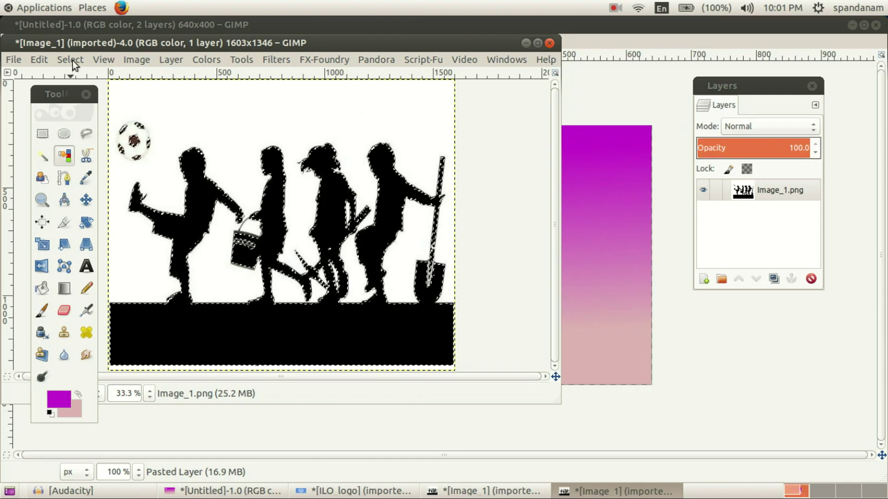
# Copy the selected silhouettes and bring the poster window back to the front
pyautogui.click(35, 60)
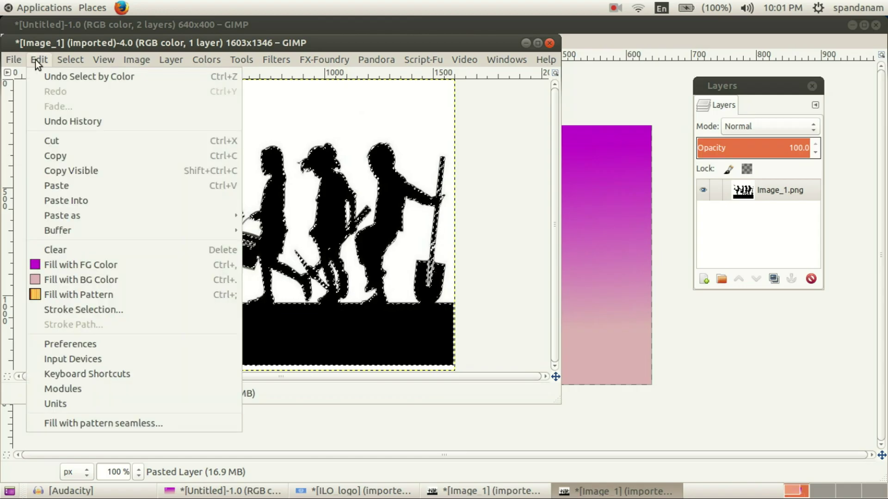
pyautogui.click(65, 156)
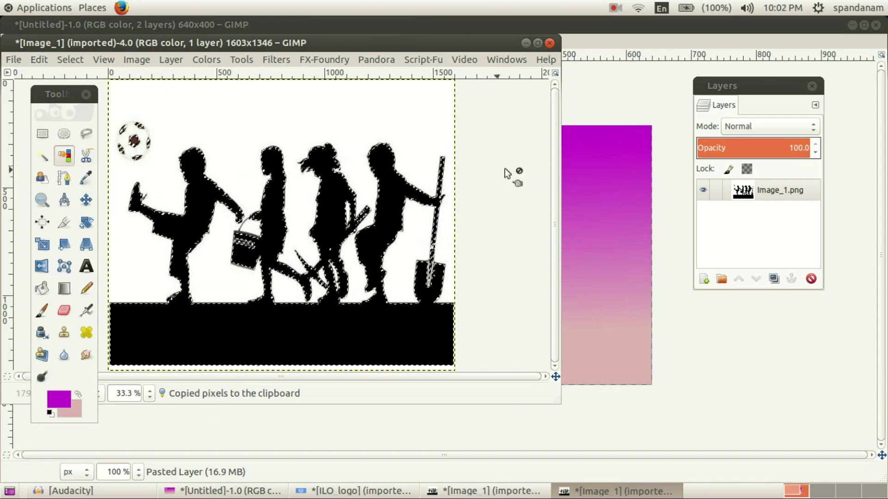
pyautogui.click(597, 45)
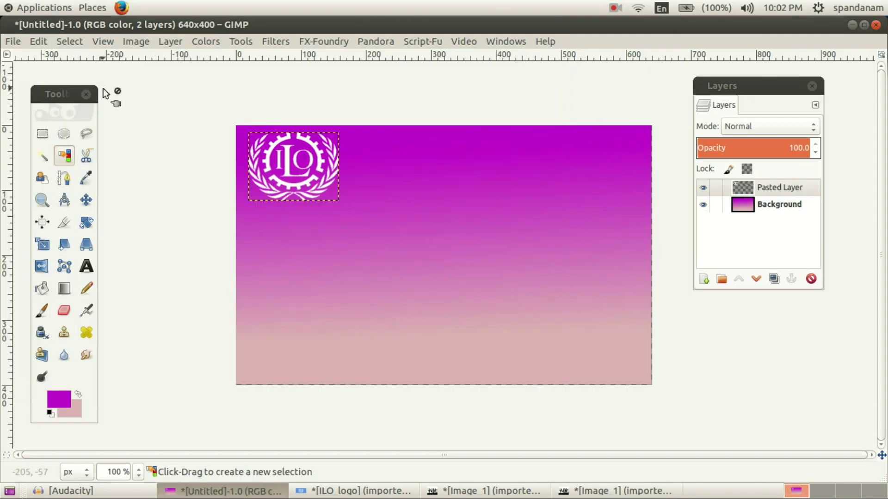
# Paste the silhouettes into the poster and apply a 759×522 px scale
pyautogui.click(38, 42)
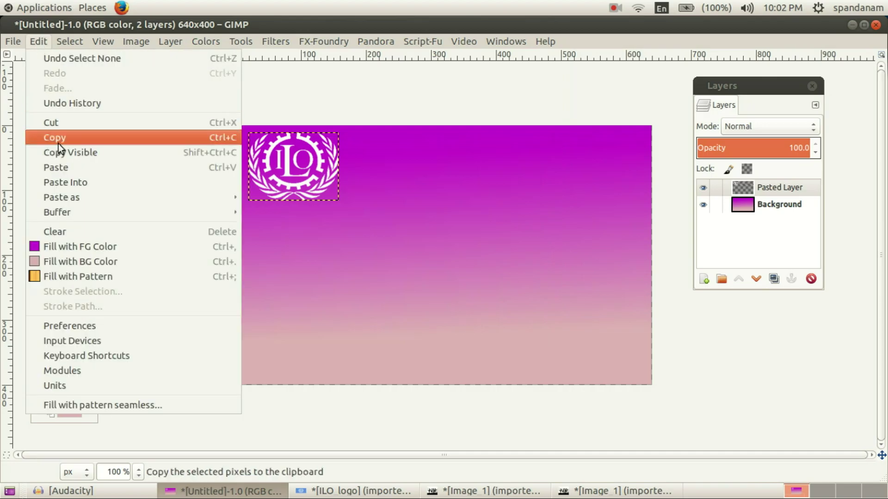
pyautogui.click(59, 167)
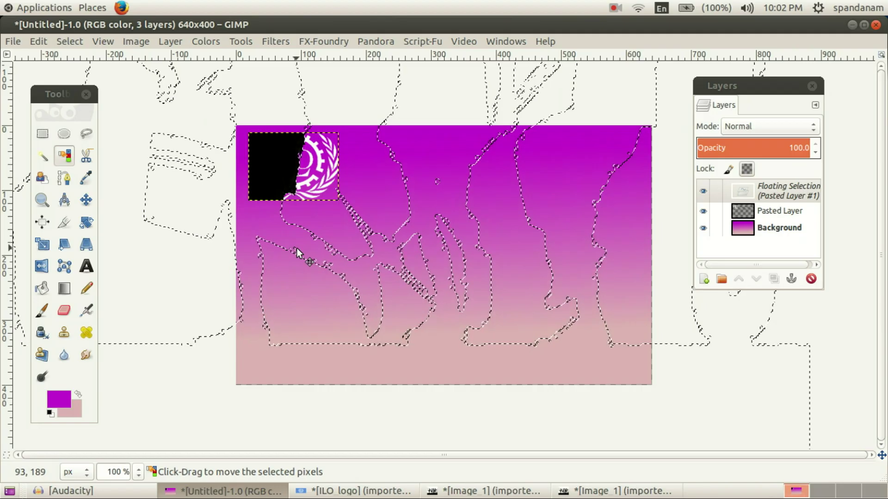
pyautogui.click(46, 249)
pyautogui.moveTo(783, 416); pyautogui.dragTo(381, 179)
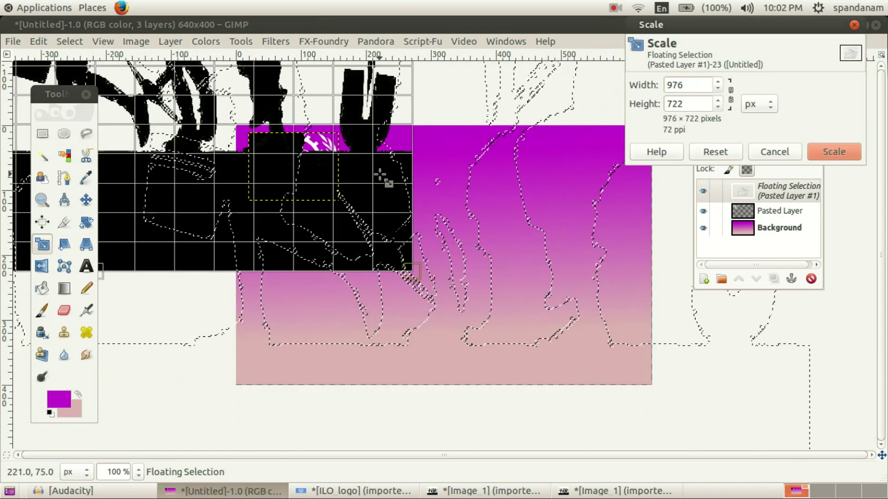
pyautogui.moveTo(406, 274); pyautogui.dragTo(271, 141)
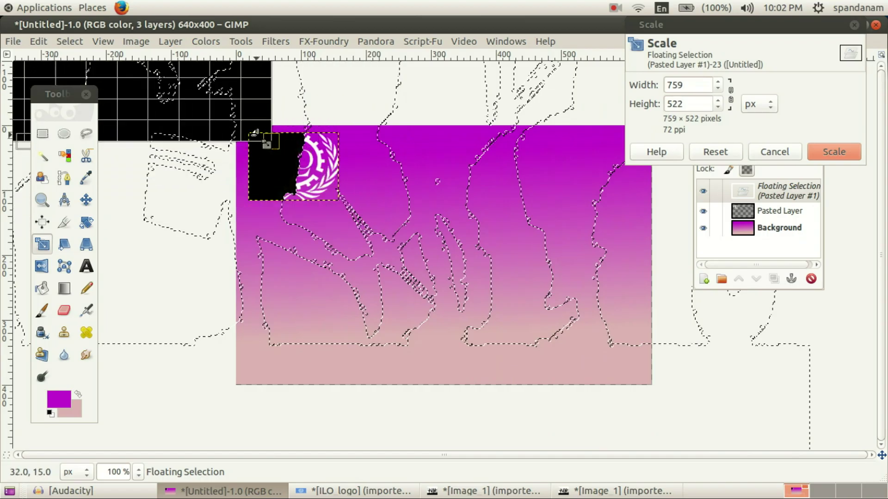
pyautogui.click(824, 154)
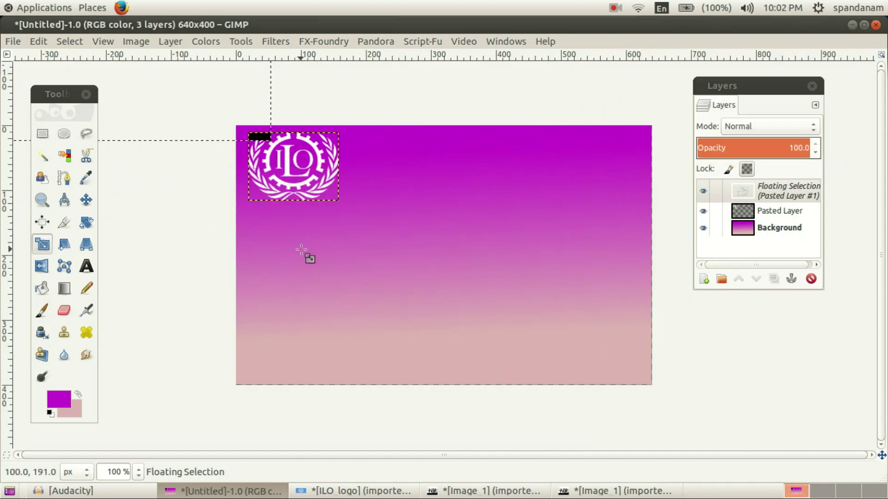
# Shift the pasted silhouettes down and to the right
pyautogui.click(86, 200)
pyautogui.moveTo(175, 110); pyautogui.dragTo(558, 374)
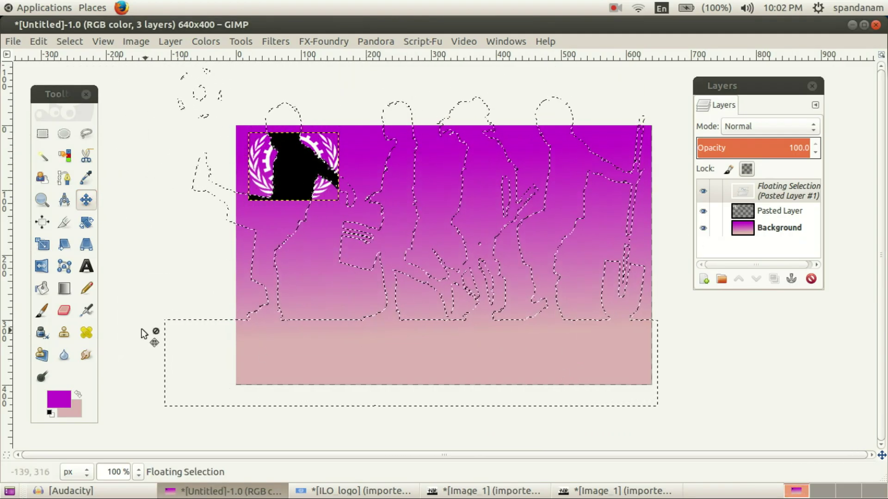
pyautogui.click(40, 250)
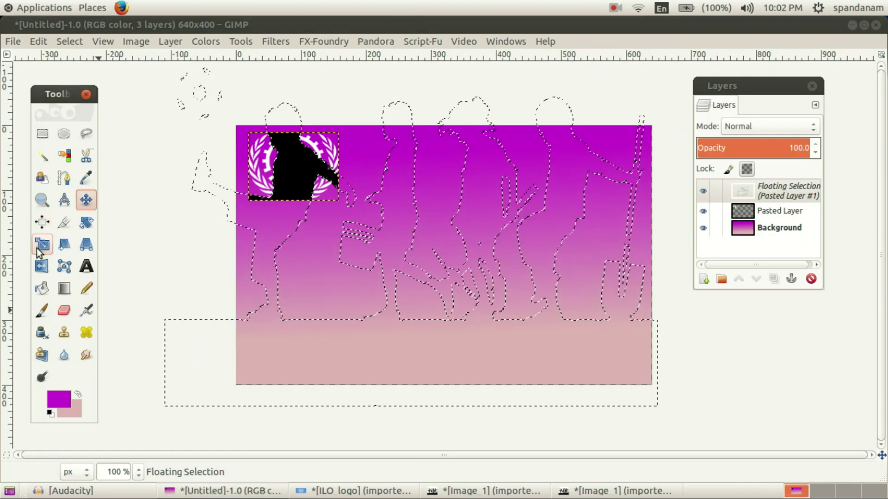
# Shrink the floating silhouettes and move them toward the poster's left edge
pyautogui.click(192, 379)
pyautogui.moveTo(250, 342)
pyautogui.mouseDown()
pyautogui.moveTo(242, 352)
pyautogui.moveTo(249, 351)
pyautogui.mouseUp()
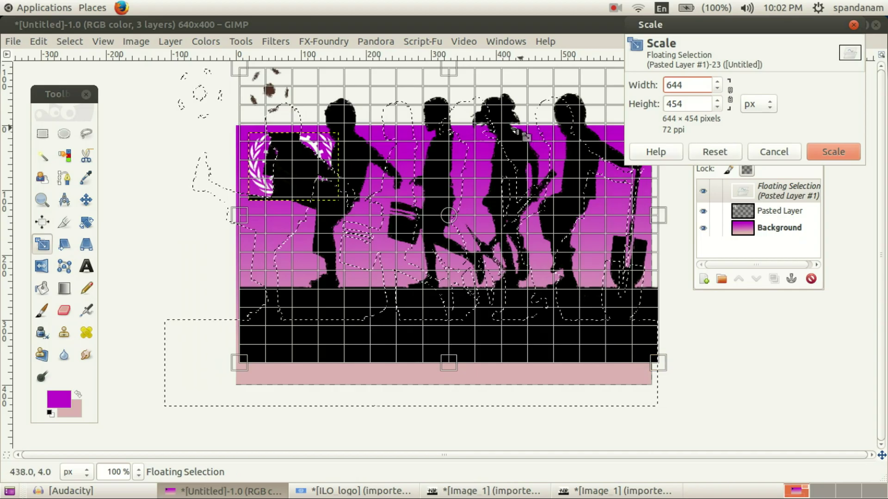
pyautogui.moveTo(252, 87); pyautogui.dragTo(555, 329)
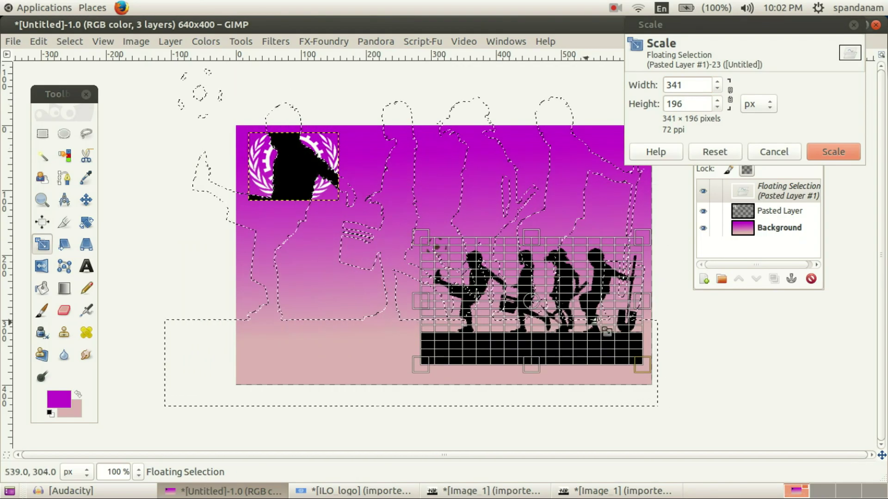
pyautogui.click(831, 156)
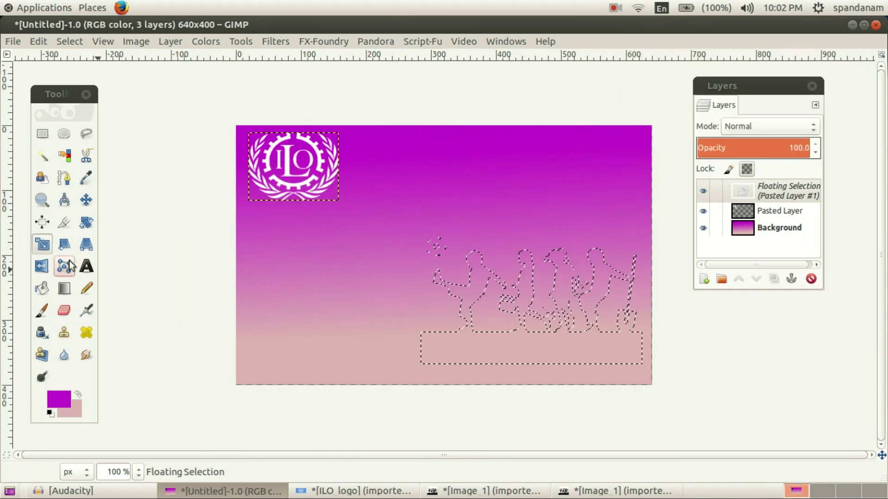
pyautogui.click(86, 200)
pyautogui.moveTo(481, 281); pyautogui.dragTo(299, 302)
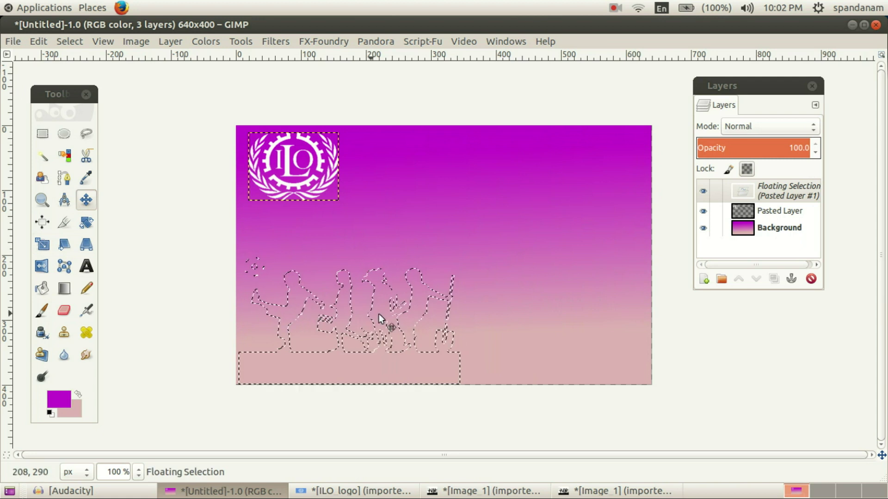
# Rescale the silhouettes to 637×278 px so they span the poster width
pyautogui.click(38, 248)
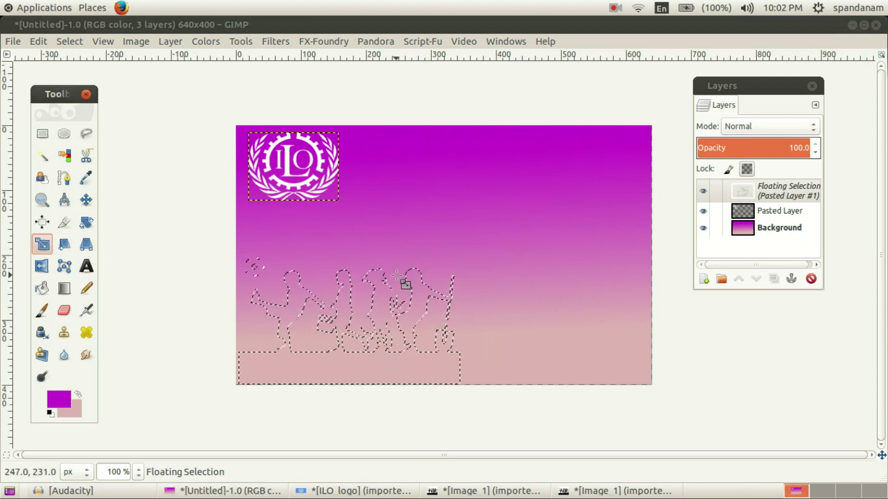
pyautogui.moveTo(451, 300); pyautogui.dragTo(634, 240)
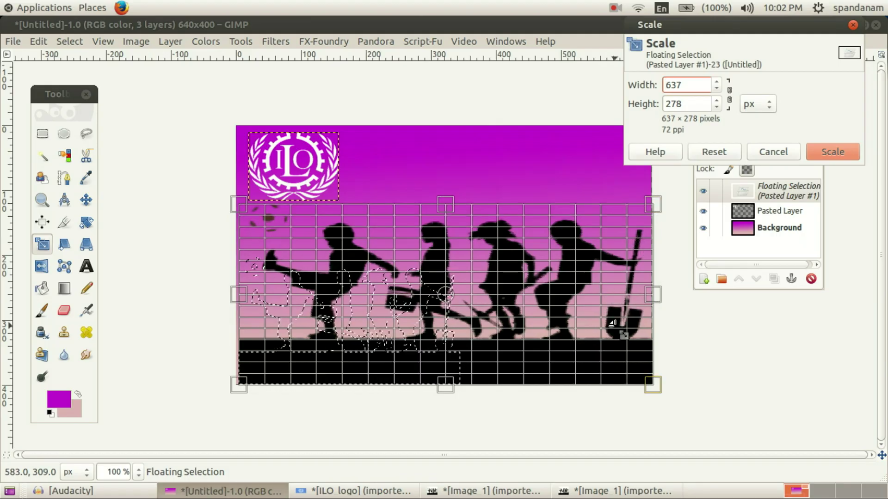
pyautogui.click(839, 155)
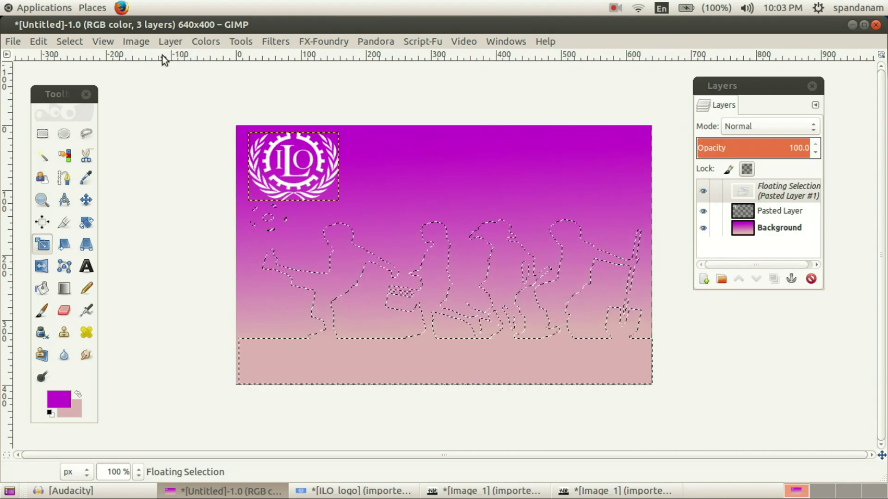
# Turn the floating silhouettes into their own layer, Pasted Layer #1, and make it active
pyautogui.click(169, 40)
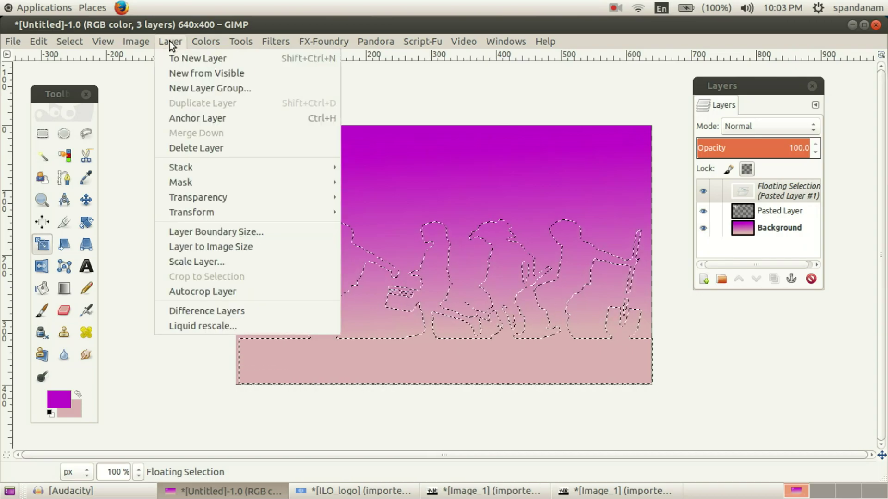
pyautogui.click(188, 58)
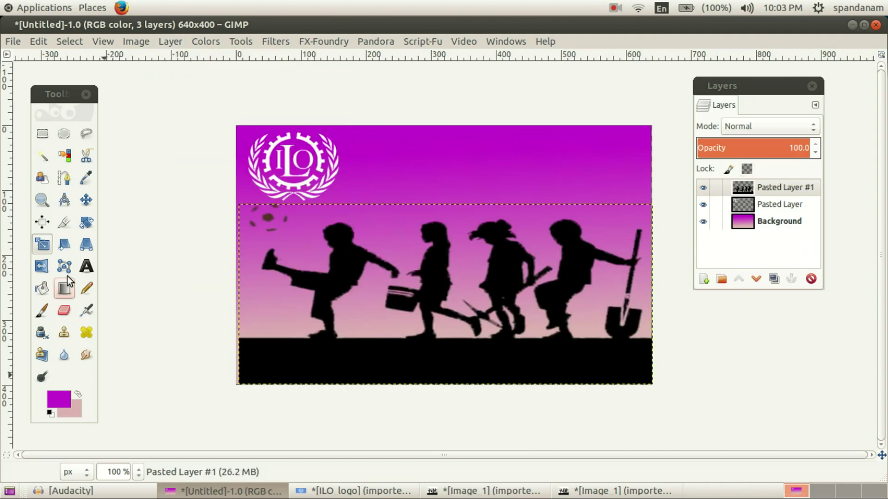
pyautogui.click(725, 253)
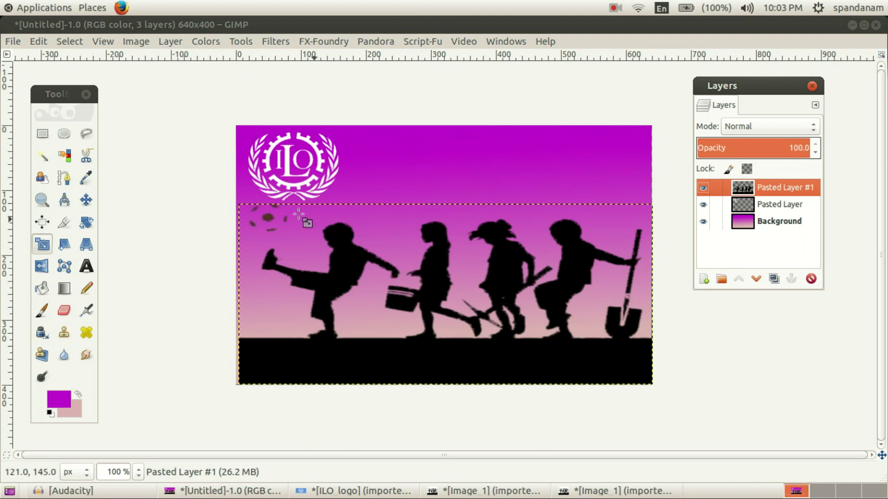
# Open the New Layer dialog and dismiss it without creating a layer
pyautogui.click(167, 43)
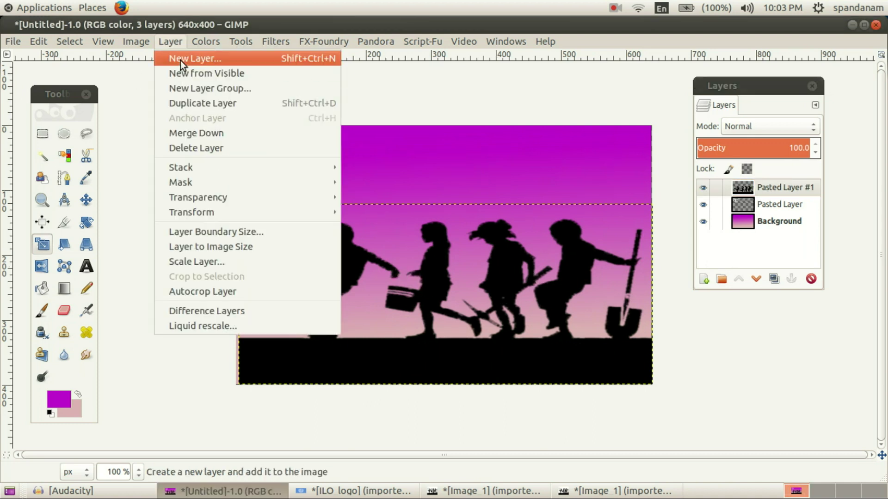
pyautogui.click(180, 59)
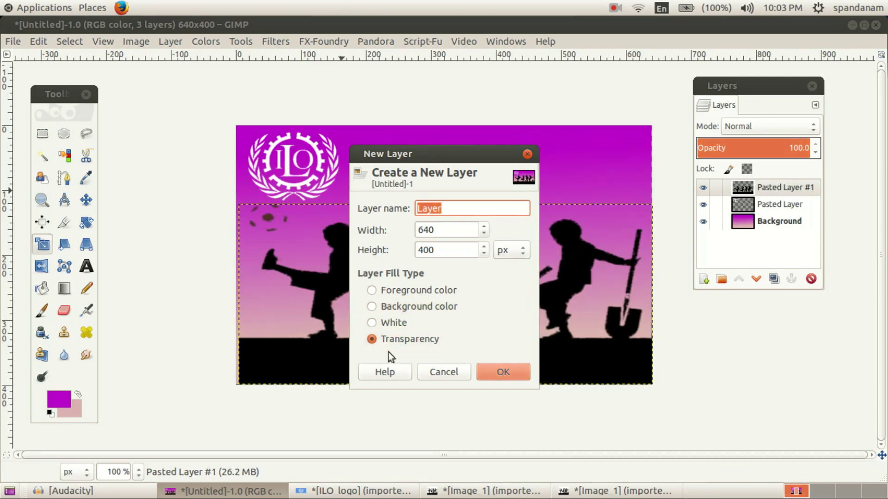
pyautogui.click(527, 154)
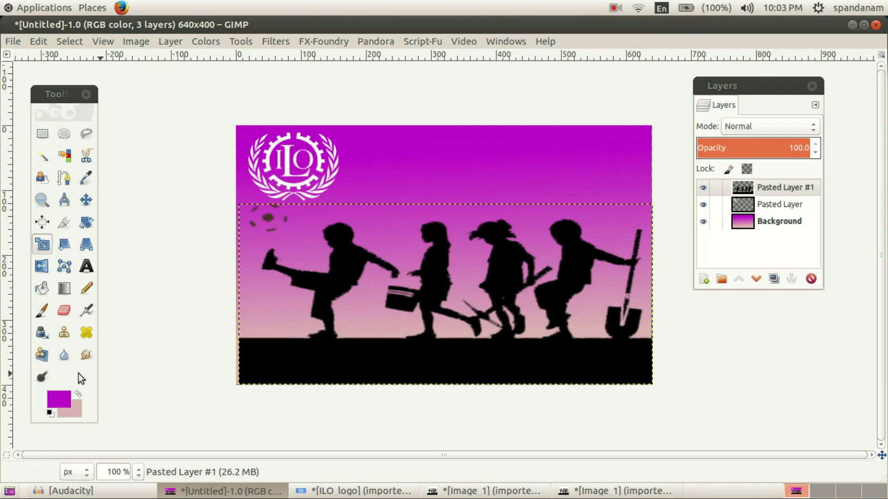
pyautogui.click(85, 268)
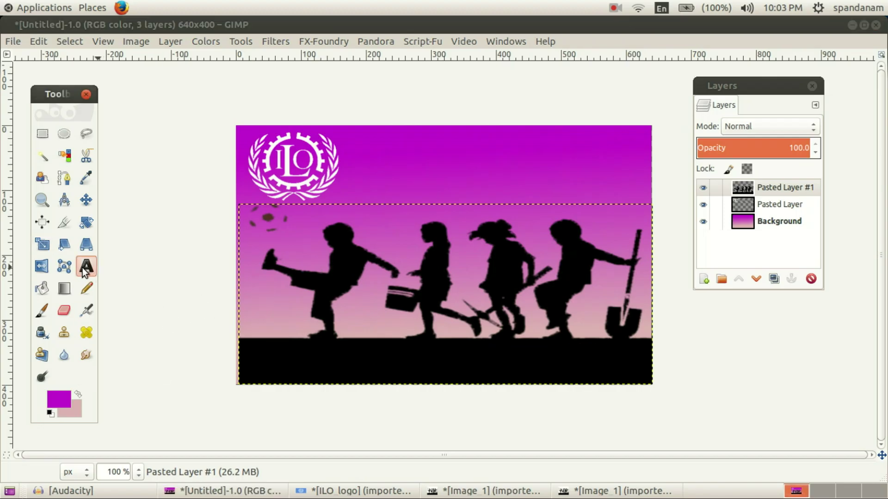
# Start a text box above the silhouettes and type 'June' with a capital J
pyautogui.click(395, 192)
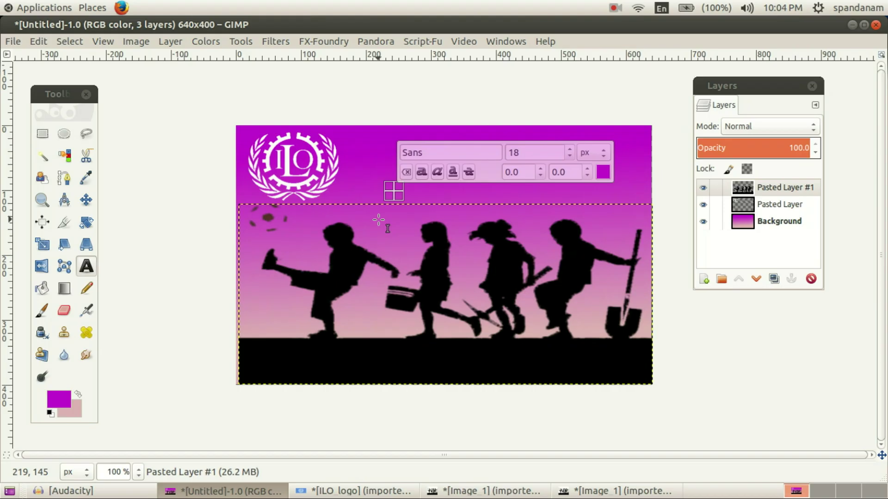
pyautogui.write('june')
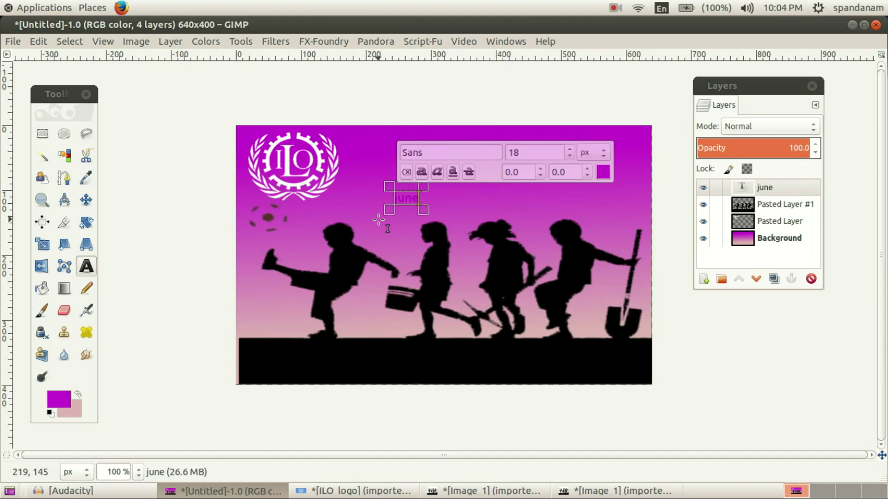
pyautogui.write('12')
pyautogui.press('BackSpace')
pyautogui.press('BackSpace')
pyautogui.press('Home')
pyautogui.write('J')
pyautogui.press('Delete')
pyautogui.write('J')
# Colour the text very dark purple and set its size to 25 px
pyautogui.hotkey('ctrl', 'a')
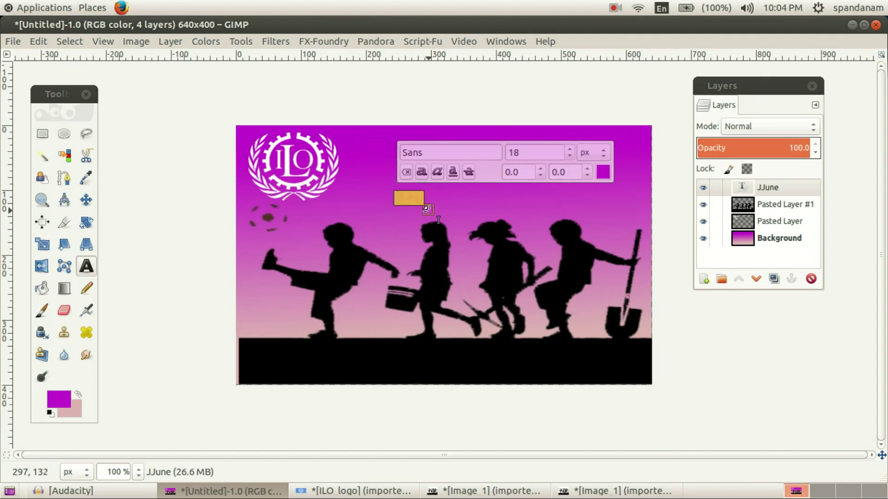
pyautogui.click(605, 172)
pyautogui.moveTo(545, 165); pyautogui.dragTo(489, 114)
pyautogui.click(710, 278)
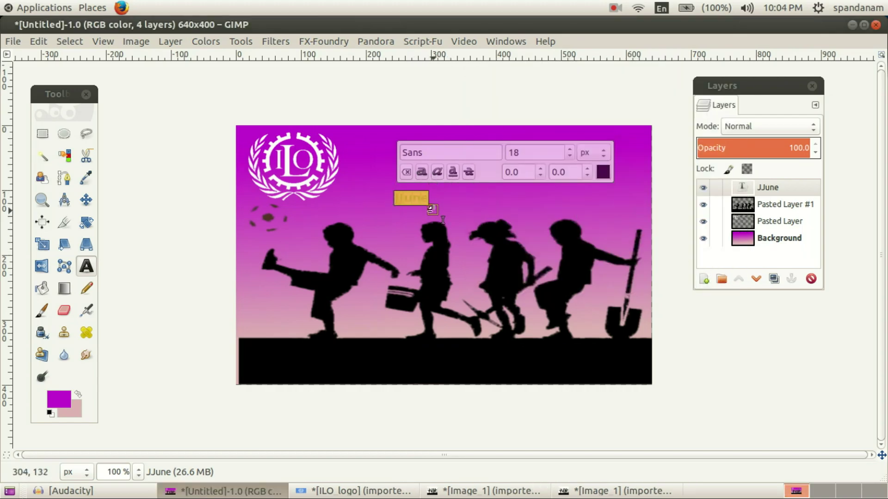
pyautogui.moveTo(434, 211); pyautogui.dragTo(482, 232)
pyautogui.doubleClick(529, 153)
pyautogui.write('25')
pyautogui.press('Return')
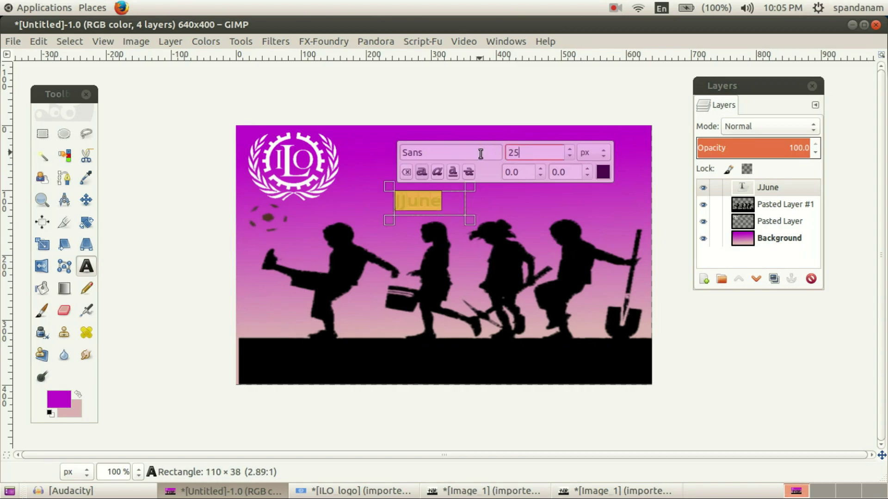
# Correct the text to 'June 25' and move it up and to the right
pyautogui.click(448, 204)
pyautogui.click(401, 201)
pyautogui.press('Delete')
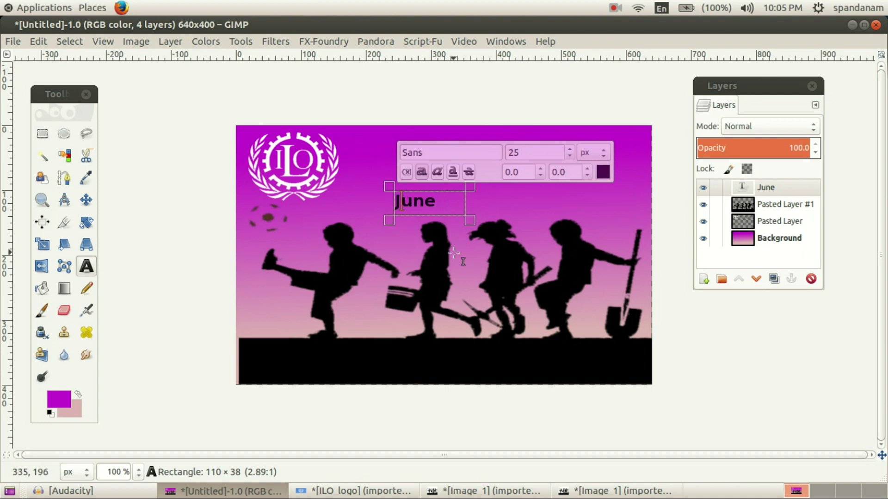
pyautogui.press('End')
pyautogui.write('25')
pyautogui.press('Escape')
pyautogui.press('m')
pyautogui.moveTo(409, 201); pyautogui.dragTo(527, 204)
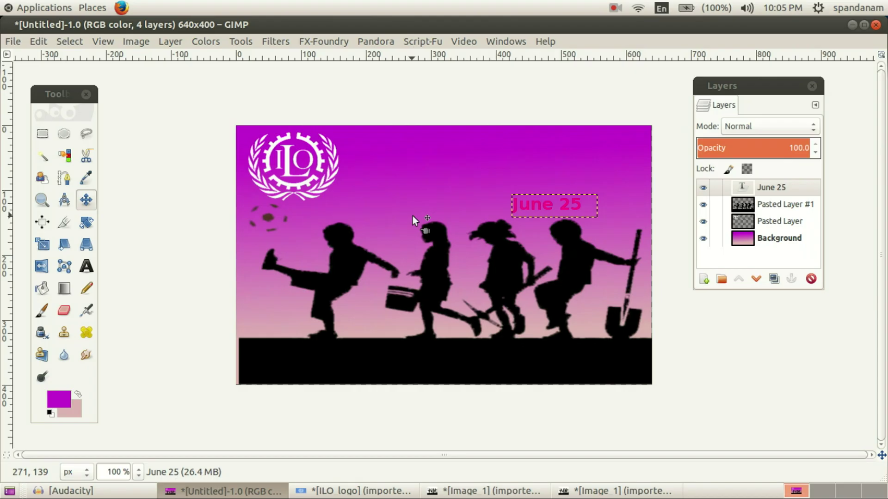
# Launch the Logos > 3D Outline script and enter 'Say No To Child Labour' as its text
pyautogui.click(14, 45)
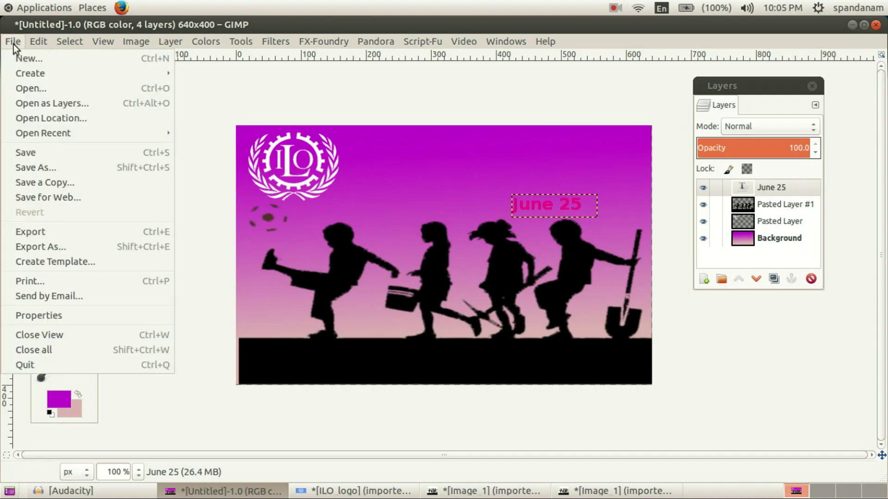
pyautogui.moveTo(24, 72)
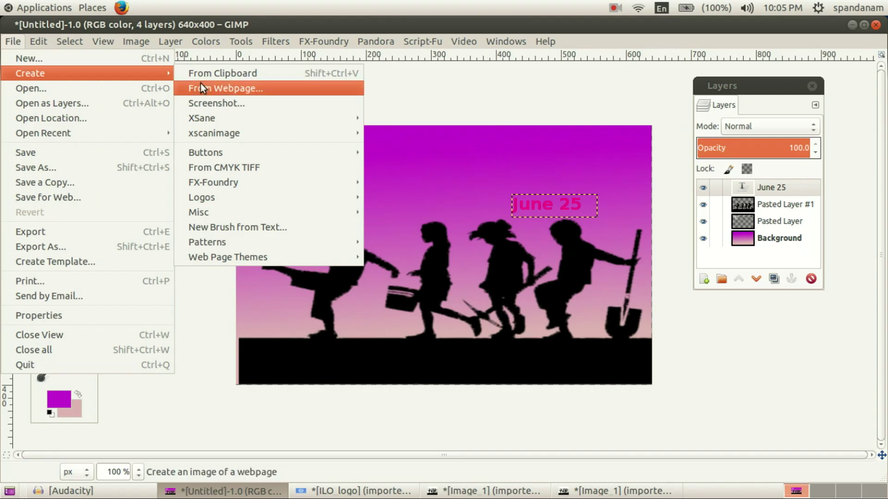
pyautogui.moveTo(225, 198)
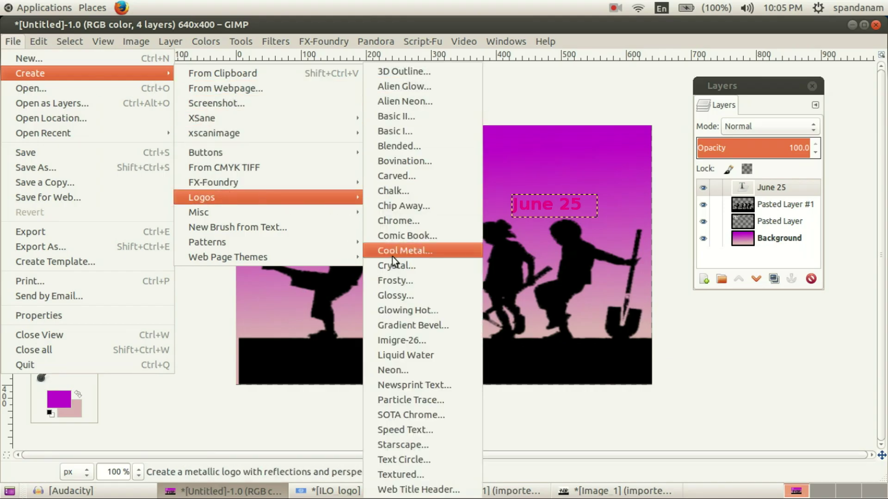
pyautogui.click(411, 74)
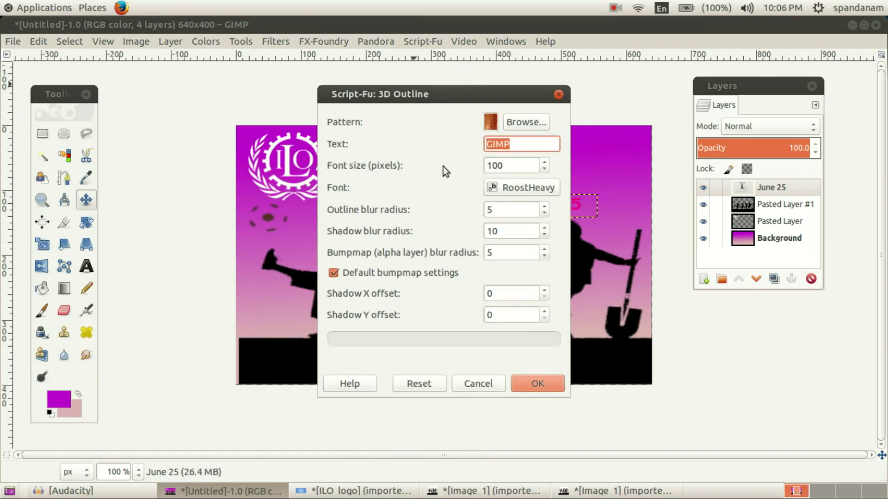
pyautogui.write('Say Not')
pyautogui.press('BackSpace')
pyautogui.press('BackSpace')
pyautogui.write('To ')
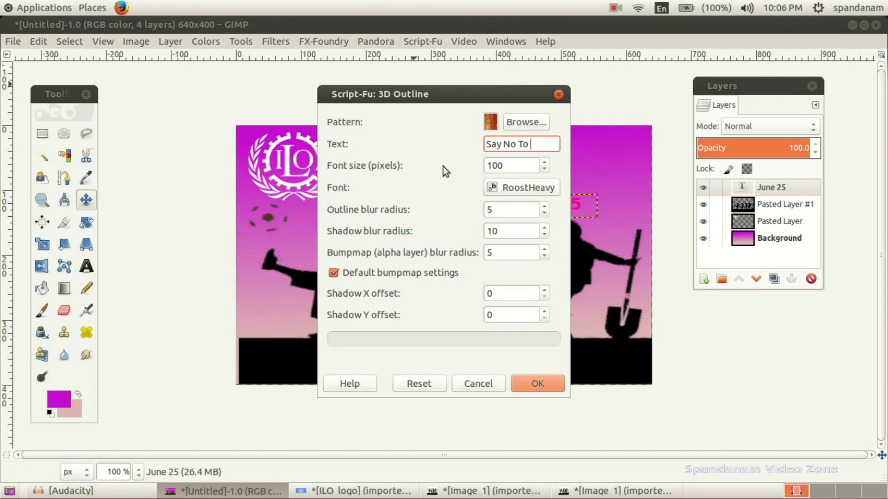
pyautogui.write('Child Labour')
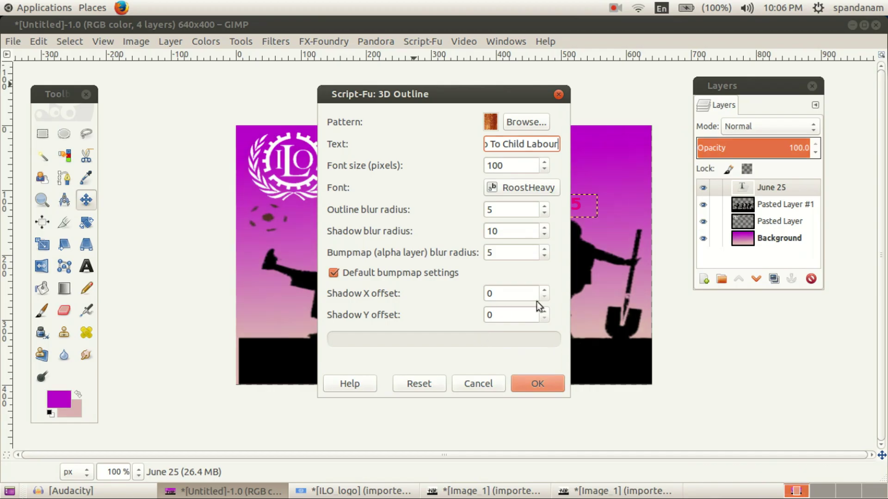
# Generate the 3D Outline slogan logo and hide its Drop shadow layer
pyautogui.click(537, 380)
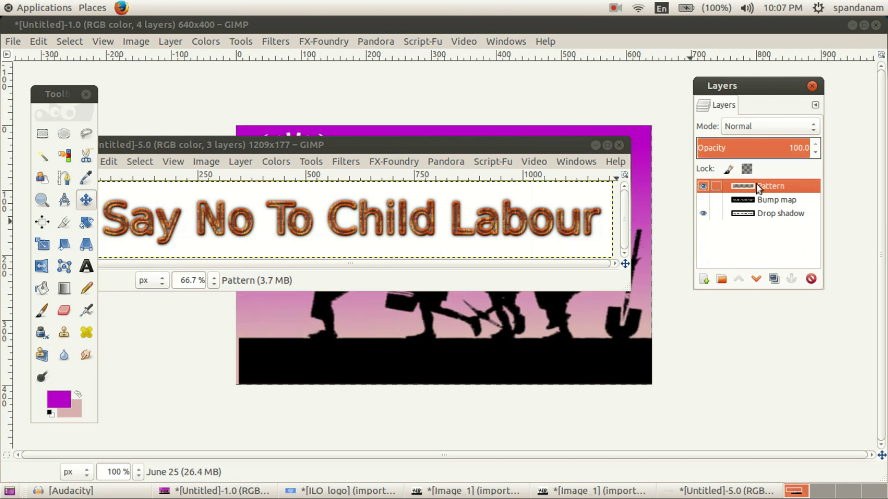
pyautogui.click(703, 213)
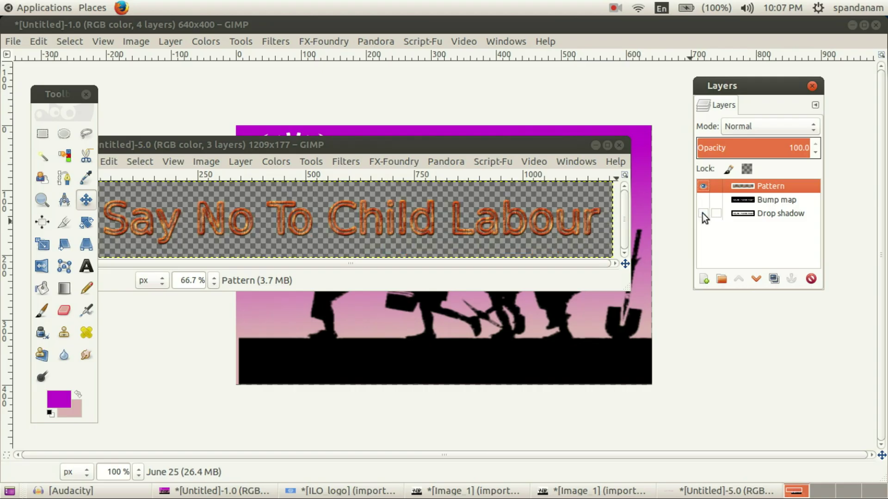
pyautogui.click(704, 186)
pyautogui.click(704, 187)
pyautogui.click(702, 214)
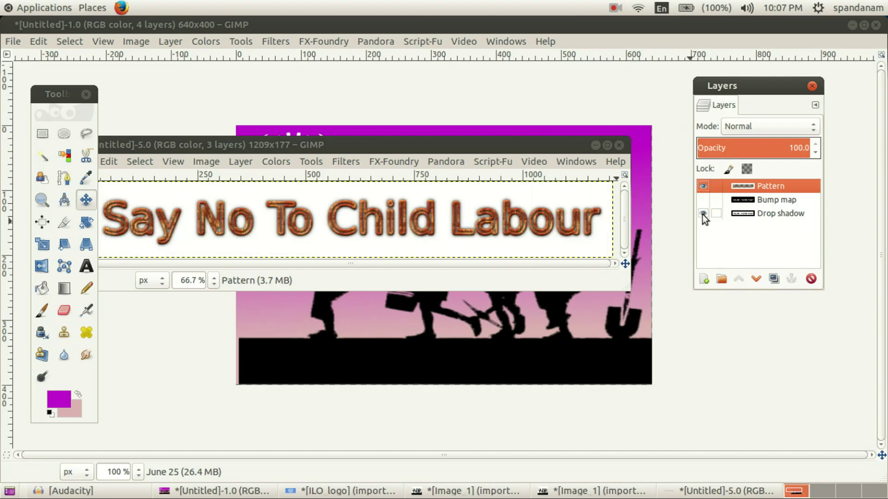
pyautogui.click(703, 213)
# Copy the visible slogan text layers to the clipboard with Copy Visible
pyautogui.moveTo(437, 148); pyautogui.dragTo(494, 152)
pyautogui.moveTo(453, 160); pyautogui.dragTo(467, 160)
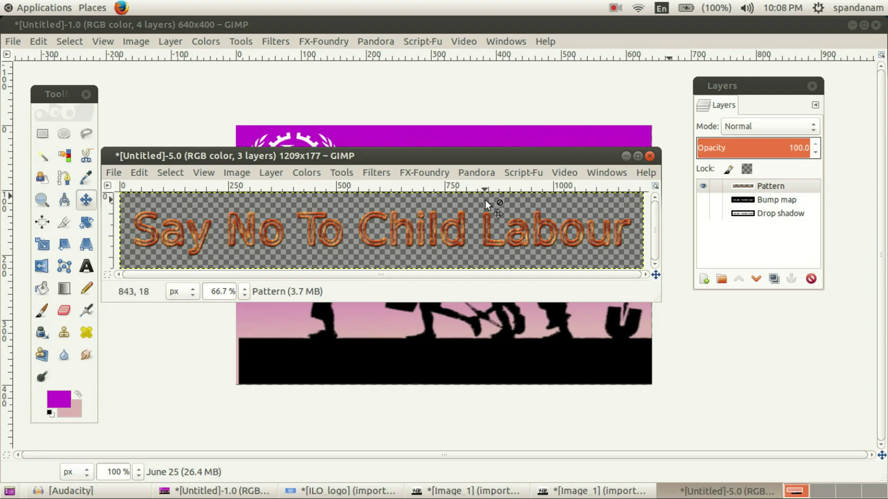
pyautogui.click(138, 173)
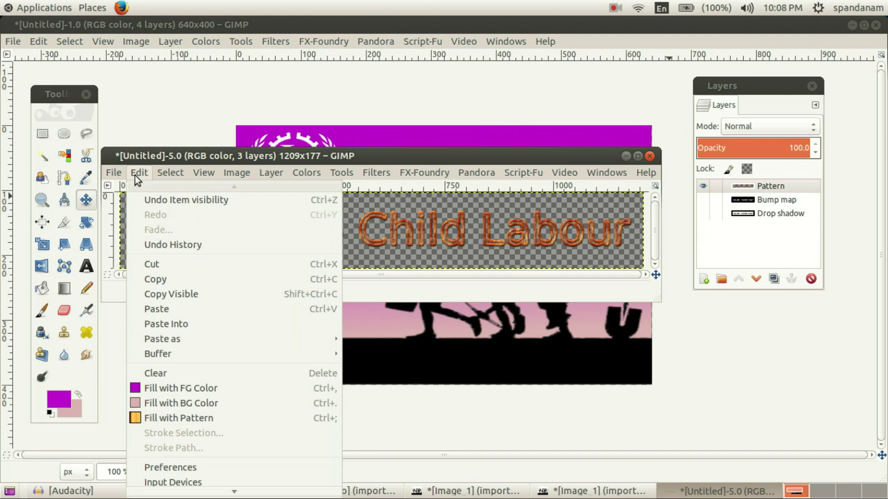
pyautogui.click(173, 295)
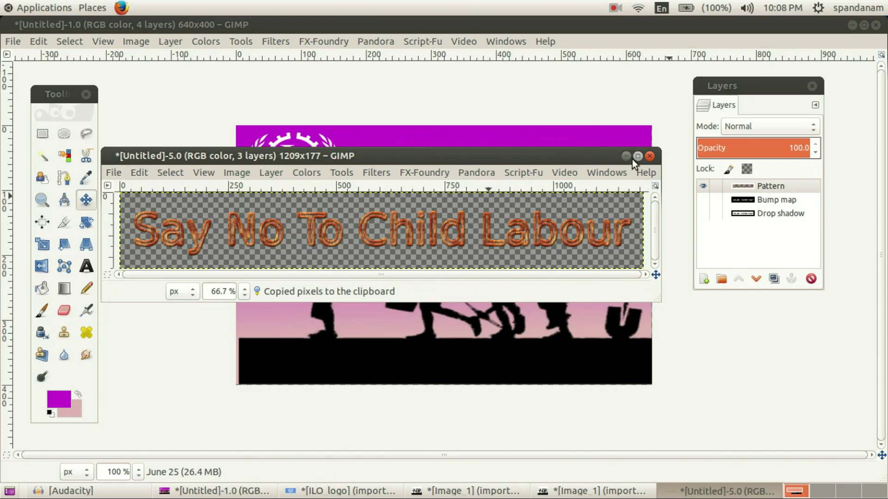
# Paste the copied 3D slogan into the poster
pyautogui.moveTo(613, 157); pyautogui.dragTo(591, 292)
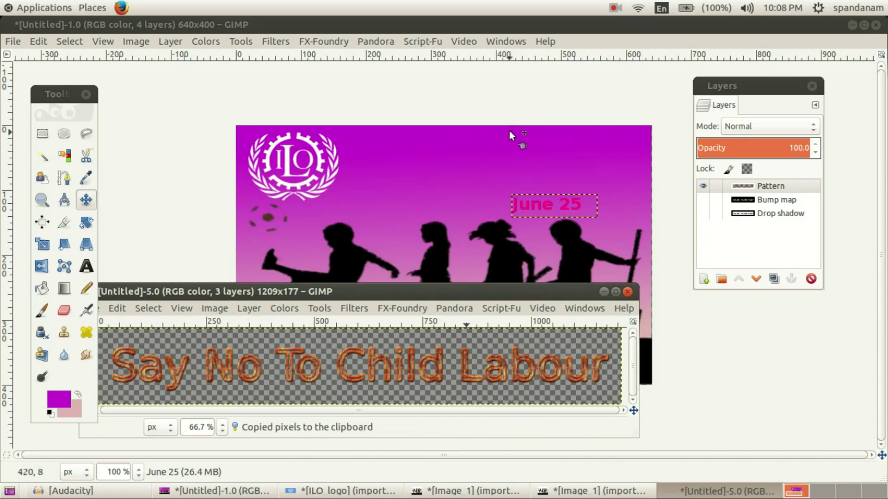
pyautogui.click(498, 111)
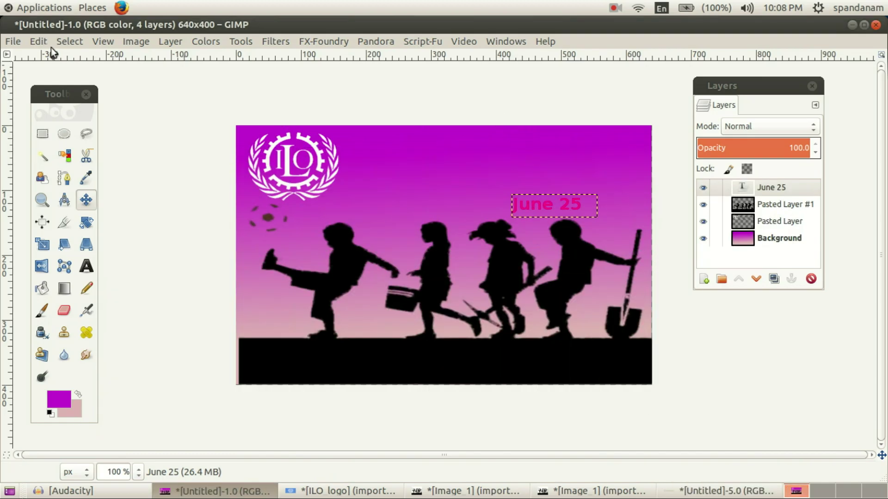
pyautogui.click(39, 42)
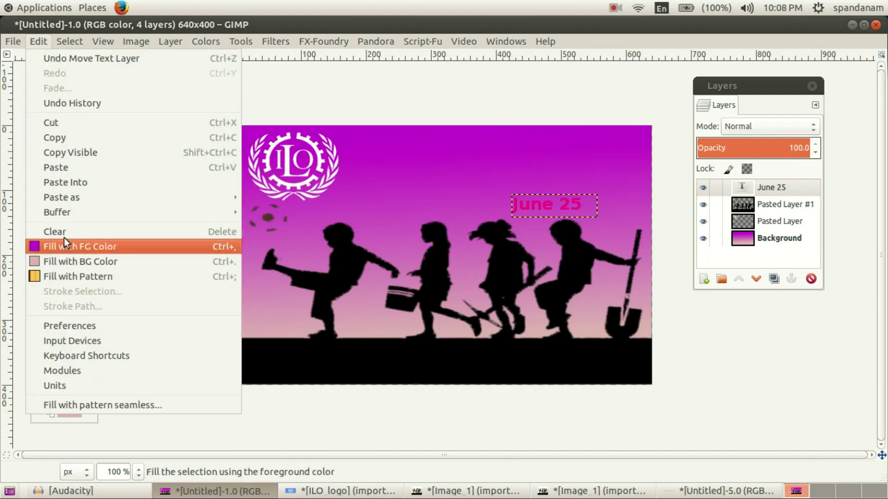
pyautogui.click(62, 168)
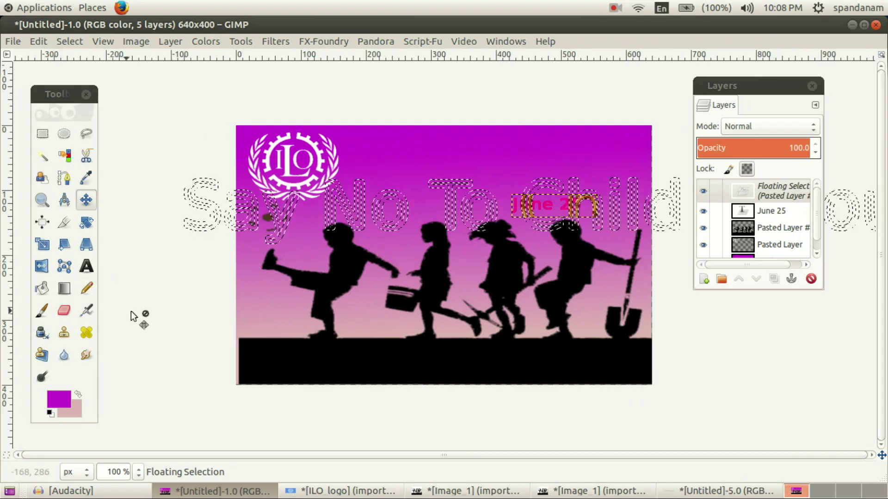
# Scale the slogan to 485×91 px and place it across the top beside the logo
pyautogui.click(42, 244)
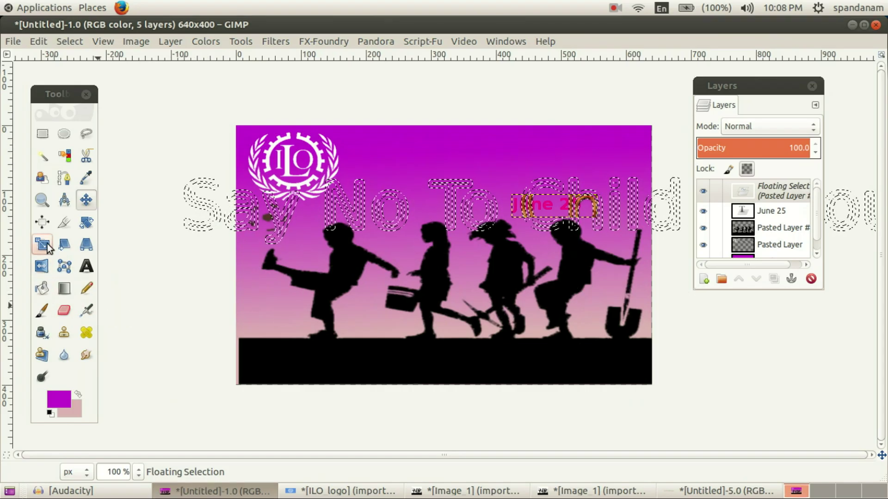
pyautogui.moveTo(658, 203); pyautogui.dragTo(187, 149)
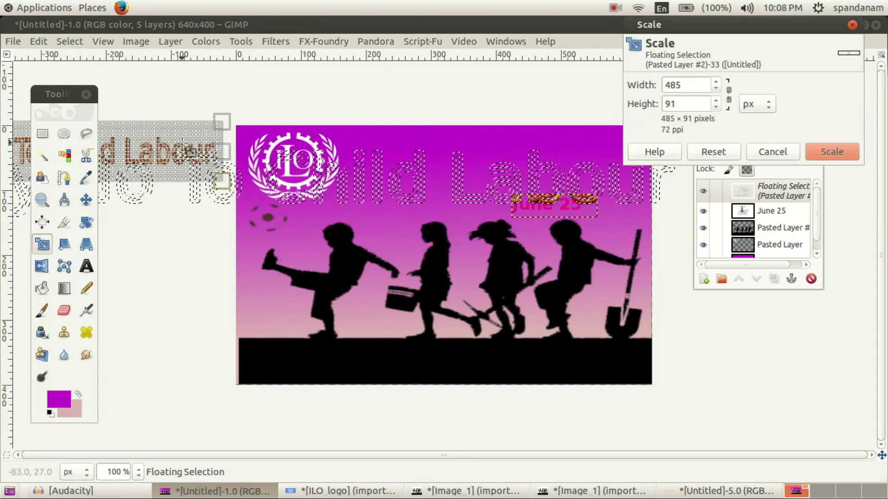
pyautogui.click(826, 155)
pyautogui.click(85, 200)
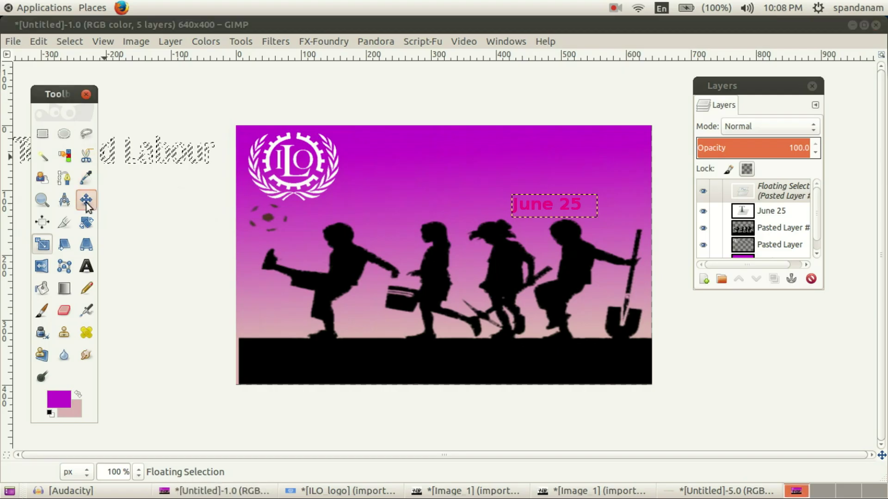
pyautogui.moveTo(128, 163); pyautogui.dragTo(531, 172)
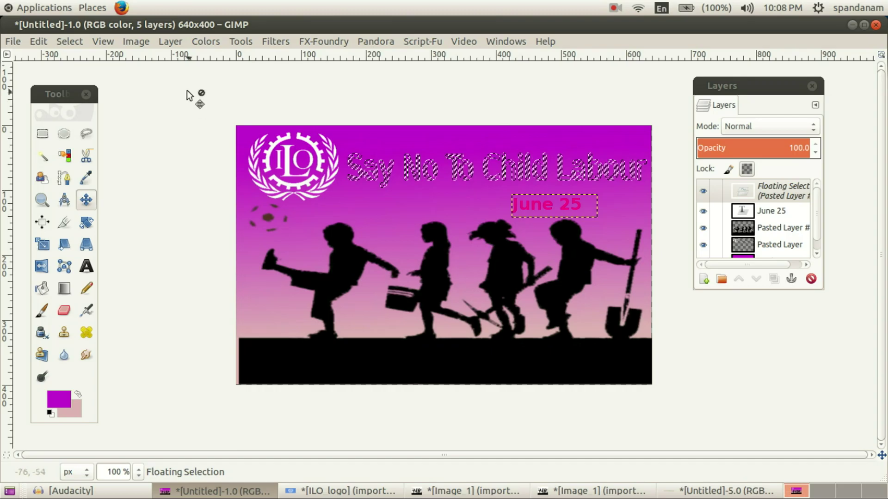
# Convert the floating 3D slogan into its own layer, Pasted Layer #2, and reselect the Move tool
pyautogui.click(169, 43)
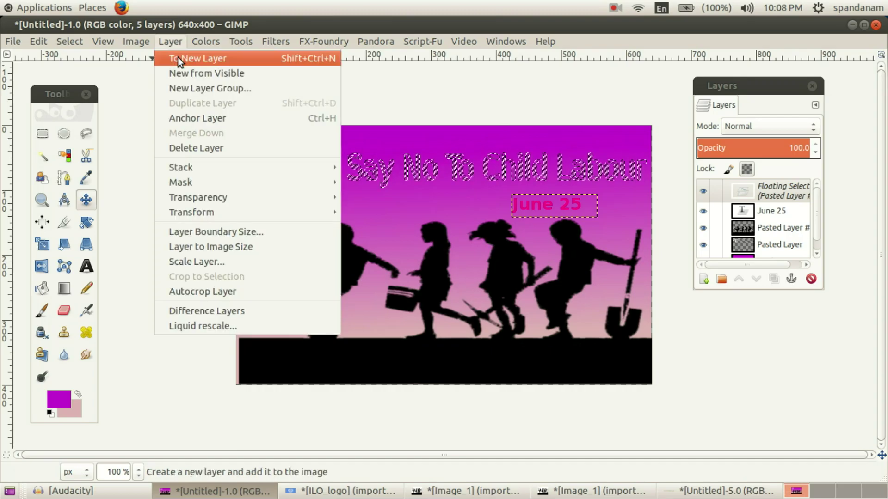
pyautogui.click(178, 57)
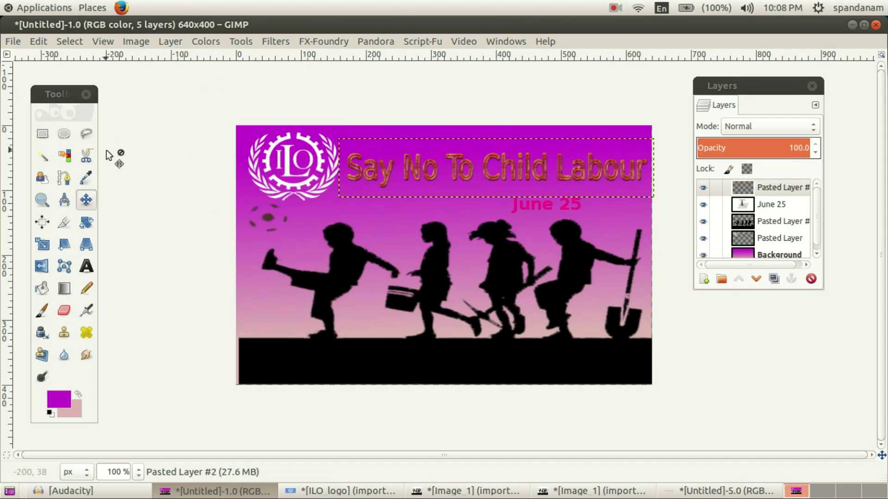
pyautogui.click(84, 207)
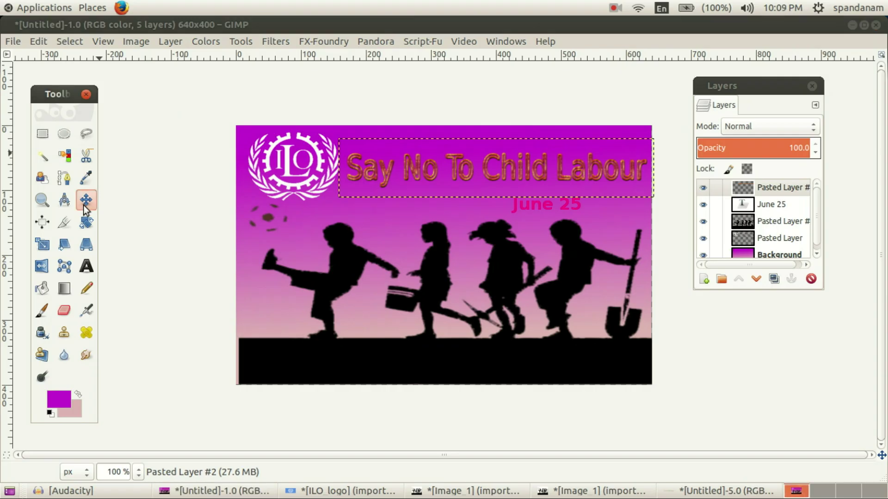
pyautogui.click(276, 313)
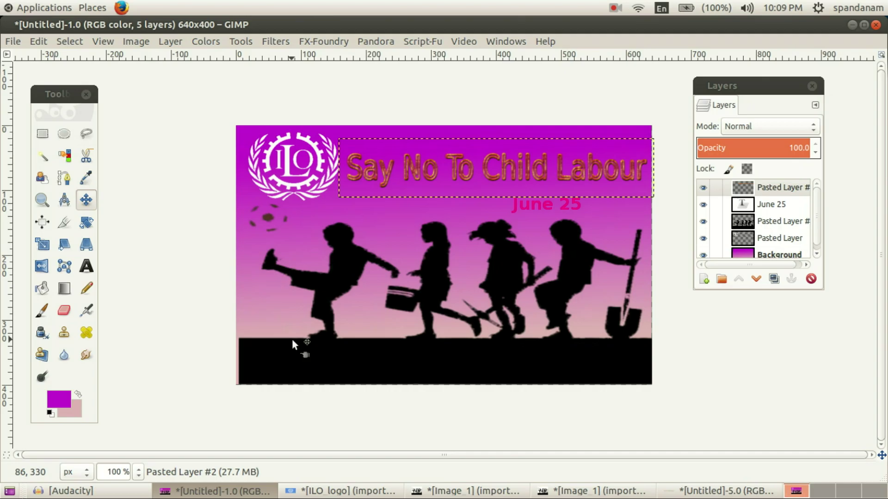
pyautogui.click(13, 43)
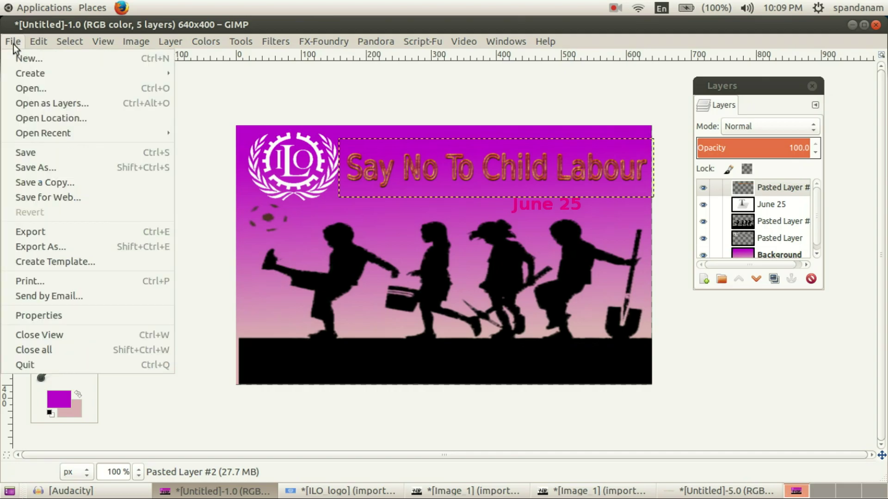
# Save the five-layer poster as poster.xcf in the Students_Works_9/9L folder
pyautogui.click(42, 153)
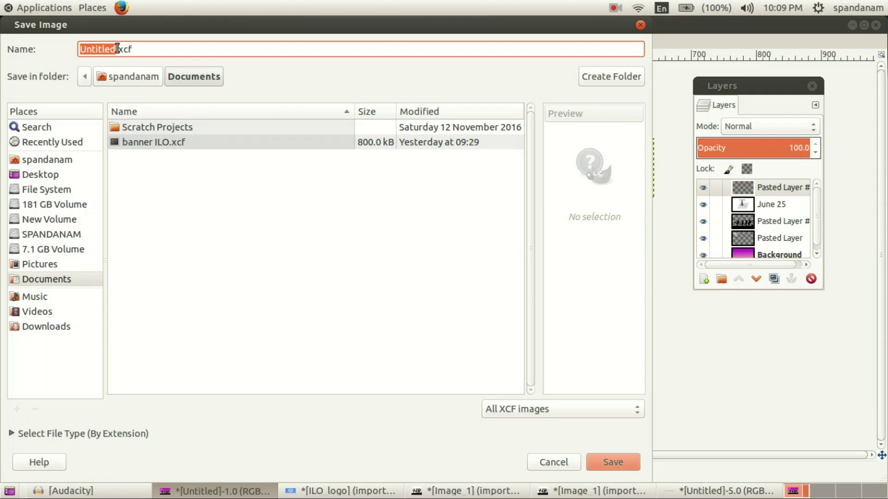
pyautogui.moveTo(119, 48); pyautogui.dragTo(69, 46)
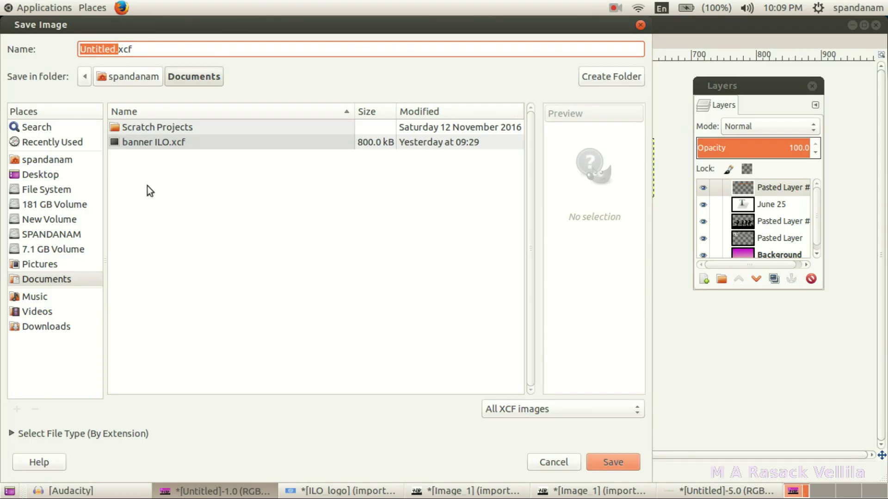
pyautogui.write('poster.')
pyautogui.click(98, 82)
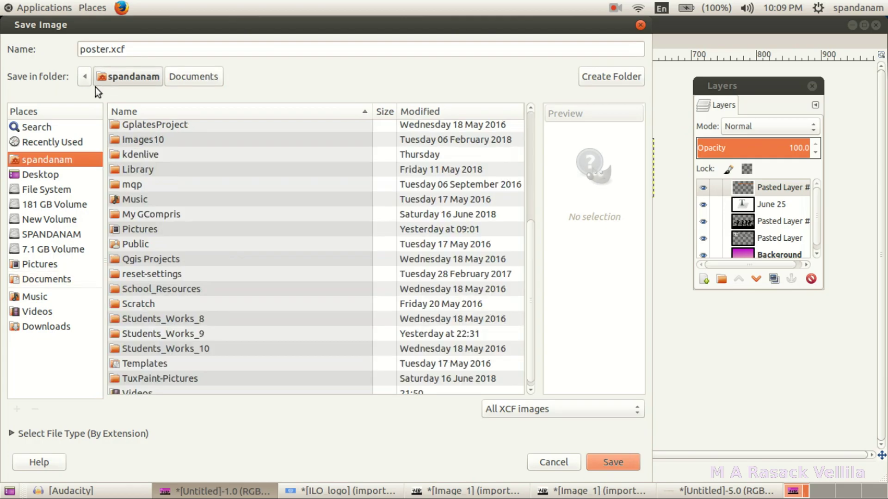
pyautogui.click(121, 50)
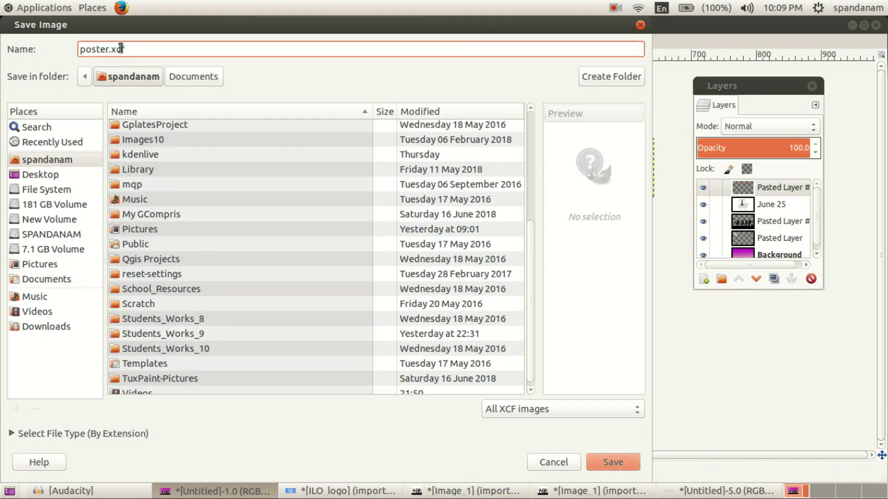
pyautogui.click(54, 157)
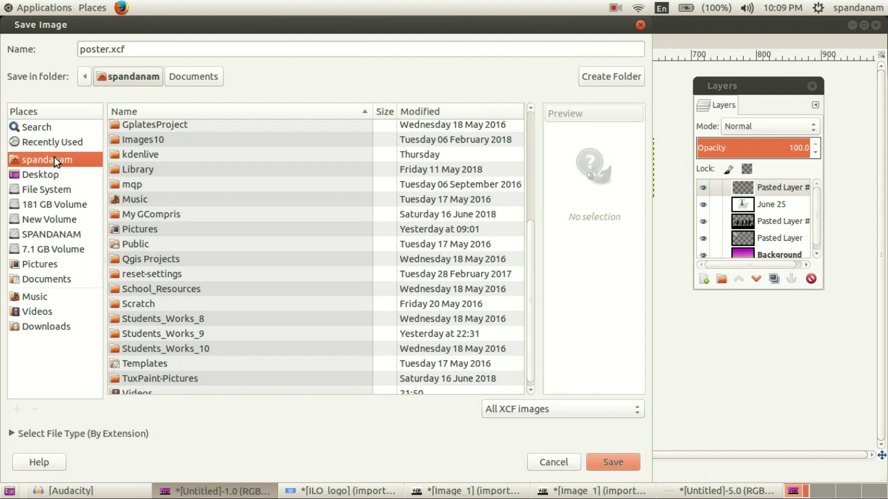
pyautogui.scroll(-1, 201, 268)
pyautogui.doubleClick(193, 326)
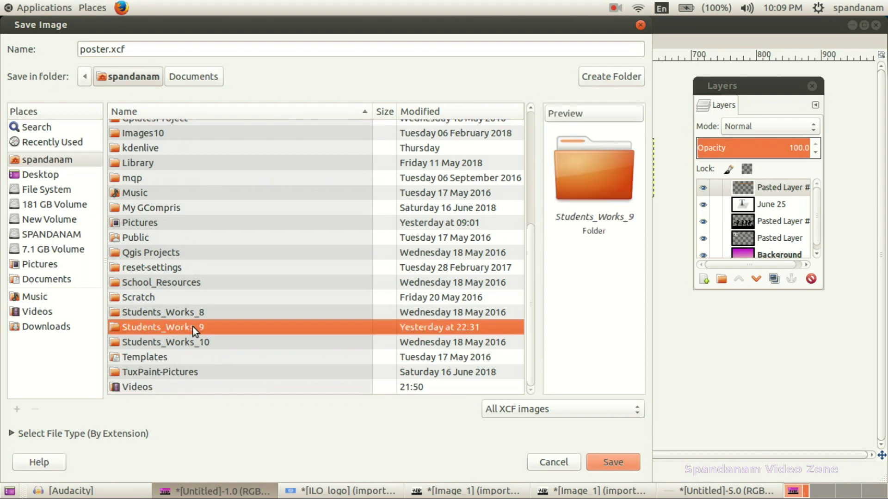
pyautogui.doubleClick(133, 130)
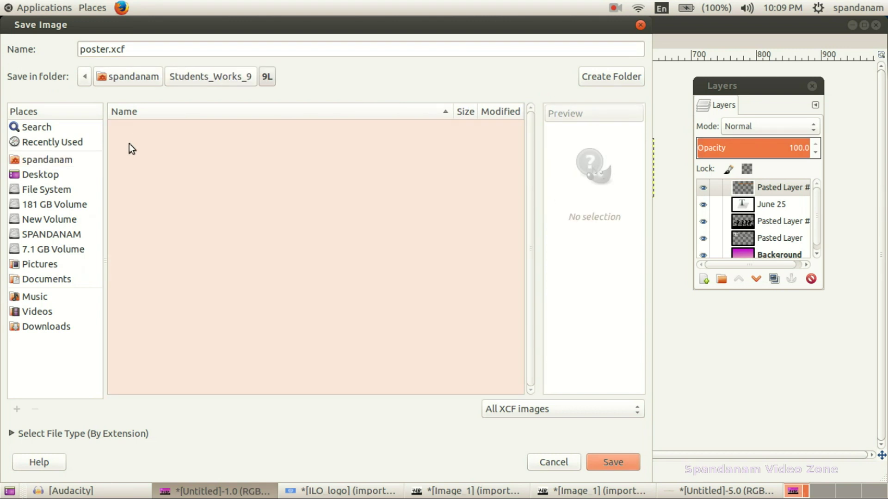
pyautogui.click(613, 463)
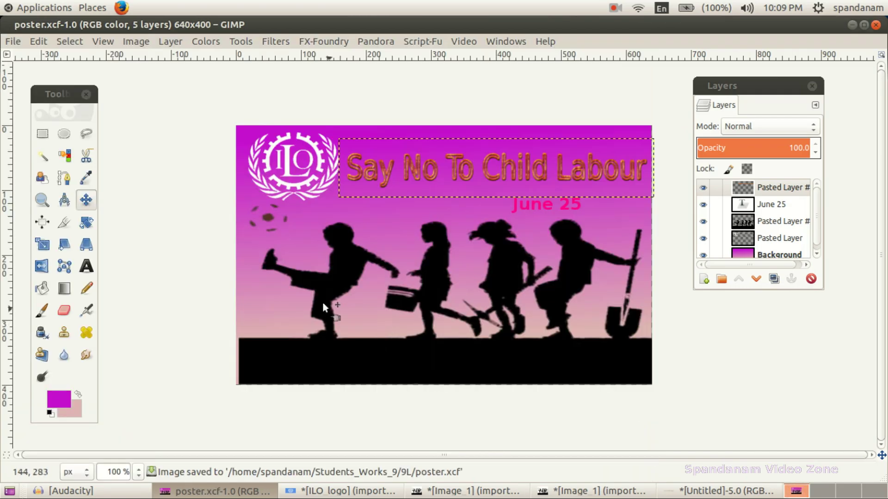
# Export the poster as poster.png into the 9L folder, keeping the default PNG options
pyautogui.click(14, 42)
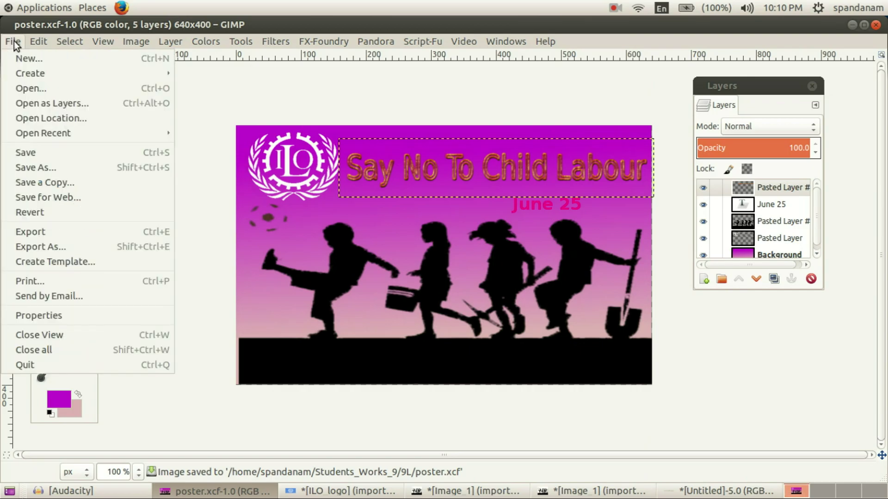
pyautogui.click(51, 246)
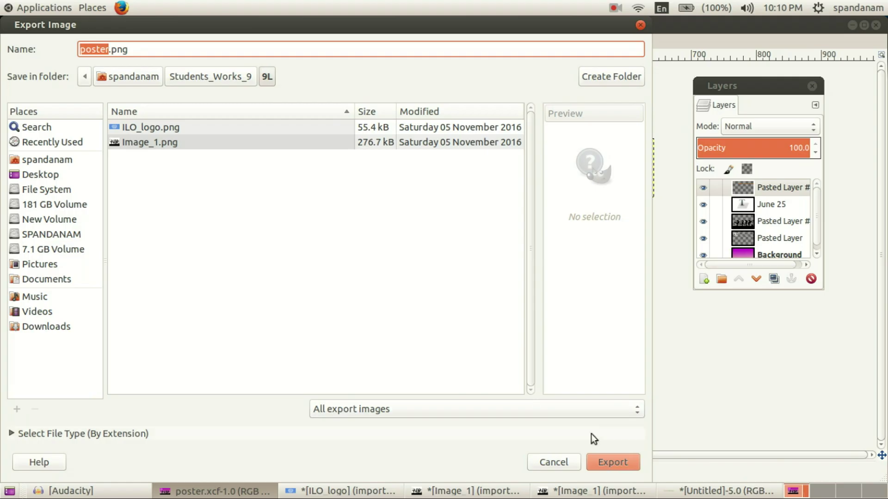
pyautogui.click(617, 461)
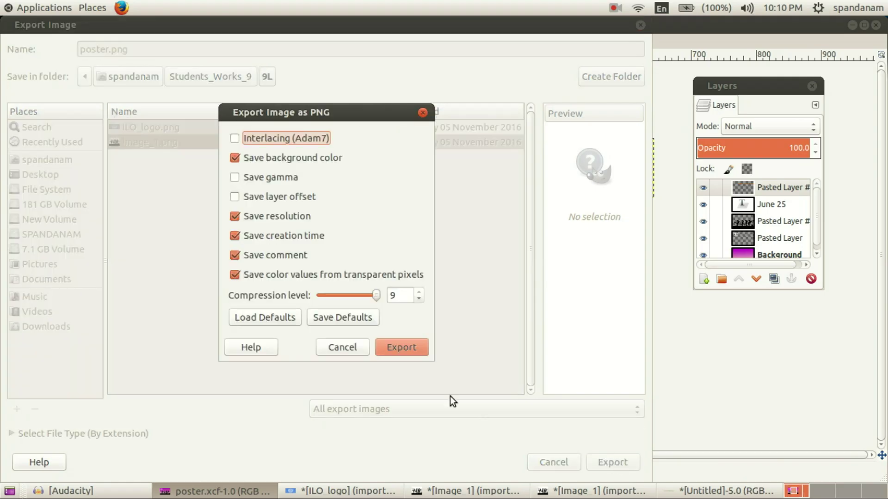
pyautogui.click(408, 348)
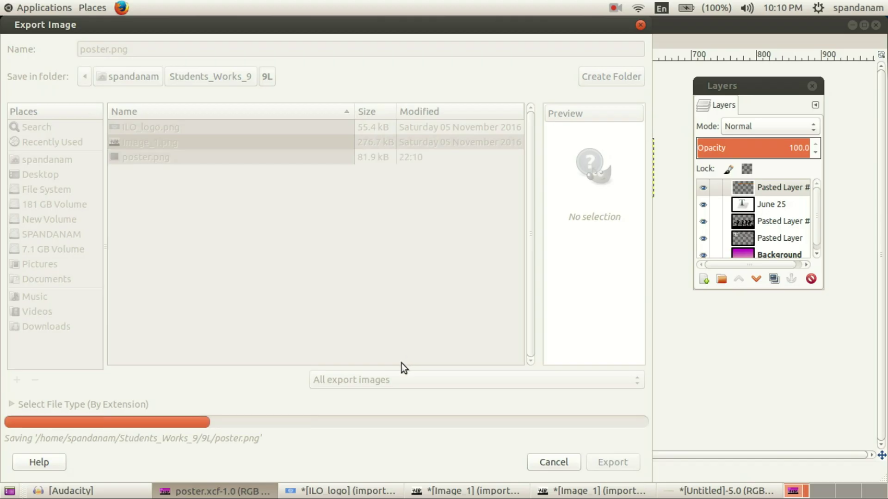